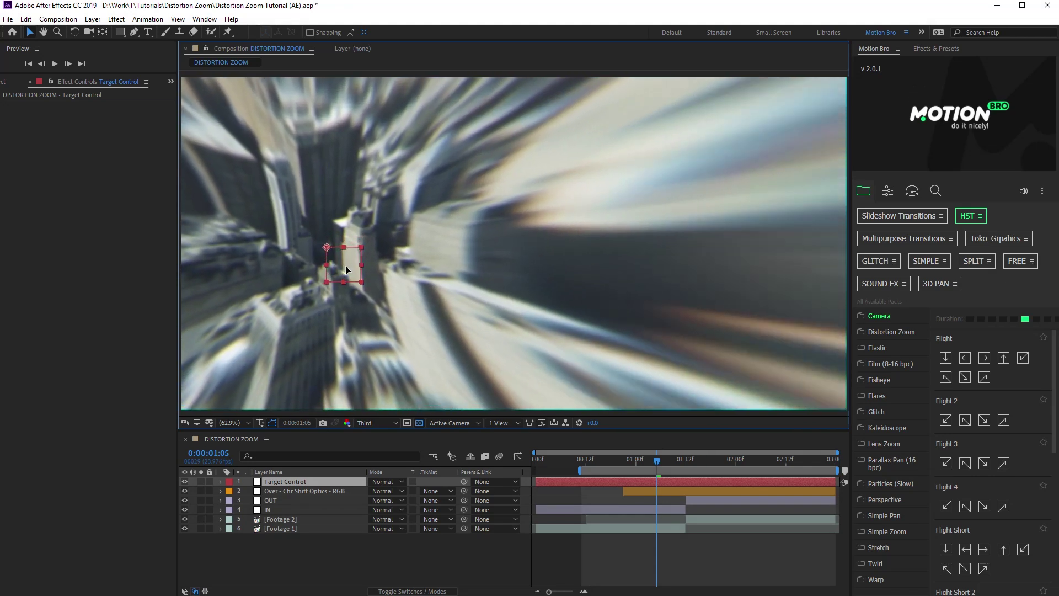
- Preview the finished distortion zoom transition before starting from the empty two-clip project
key("space")
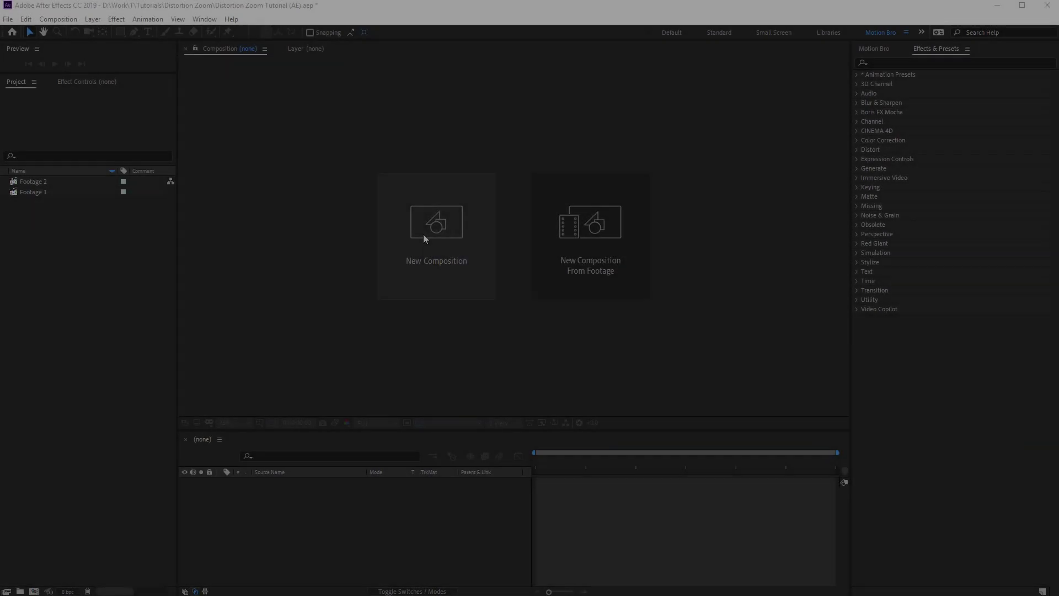
- Create a new composition named DISTORTION ZOOM
left_click(424, 237)
type("DISTORTION ZOOM")
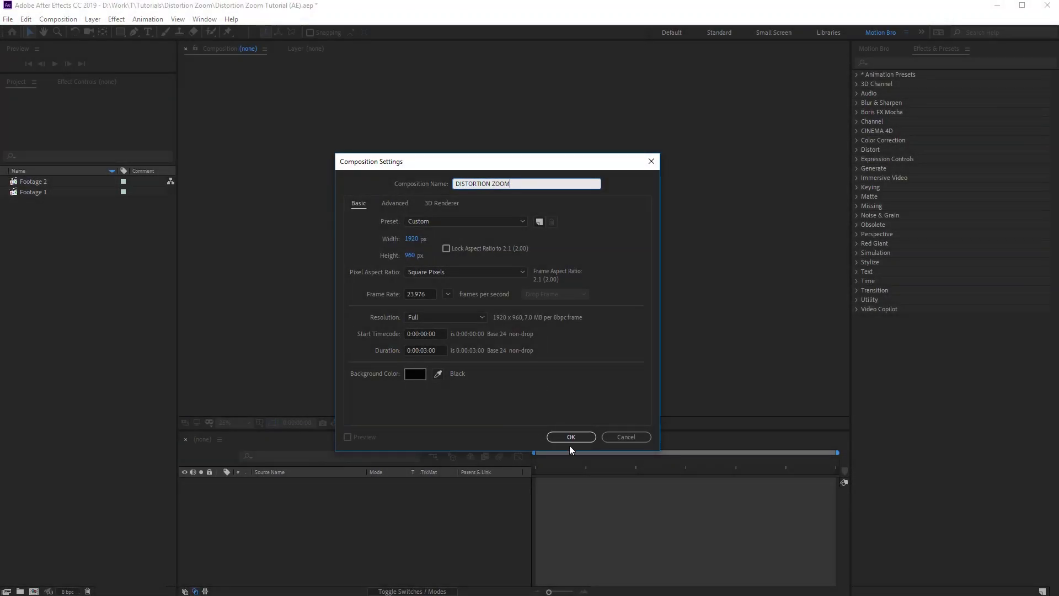
left_click(570, 437)
- Layer Footage 2 above Footage 1 and shift Footage 2 to start around 00:12
left_click(31, 180)
left_click(35, 191, "shift")
left_click_drag(34, 191, 380, 531)
mouse_move(583, 482)
left_mouse_down()
mouse_move(700, 482)
mouse_move(623, 481)
left_mouse_up()
mouse_move(543, 455)
left_mouse_down()
mouse_move(792, 455)
mouse_move(623, 452)
left_mouse_up()
- Add a new adjustment layer above both clips and split it at 01:12
left_click(92, 19)
mouse_move(166, 32)
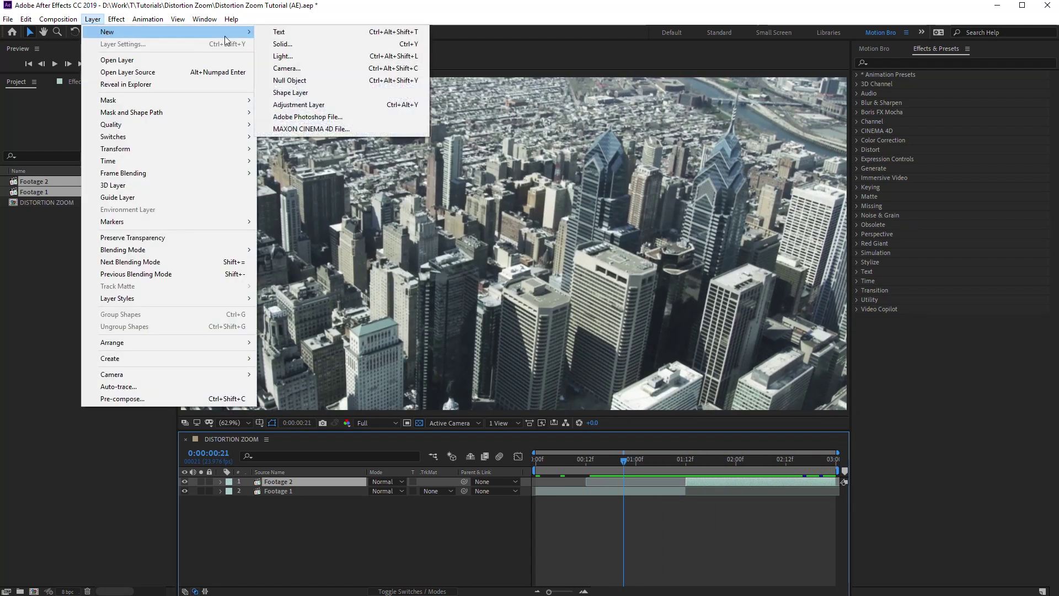
left_click(356, 107)
left_click_drag(624, 461, 686, 466)
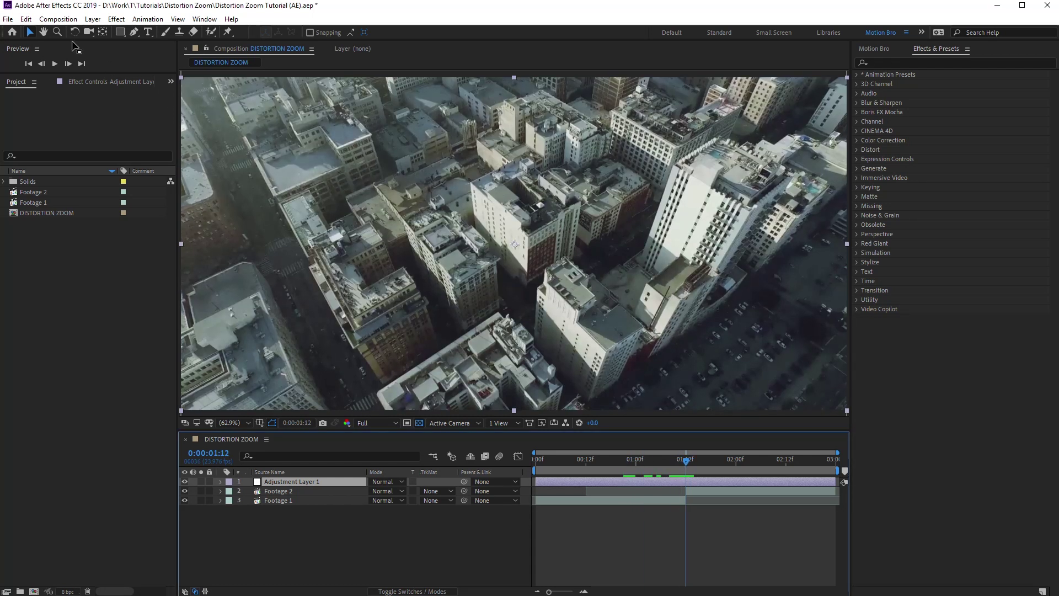
left_click(52, 21)
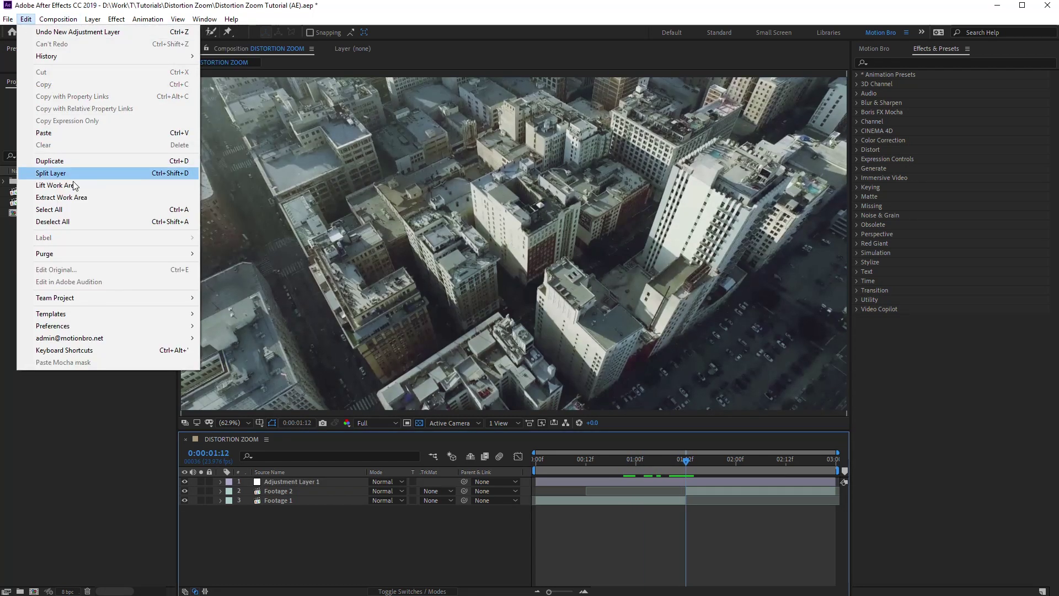
left_click(73, 175)
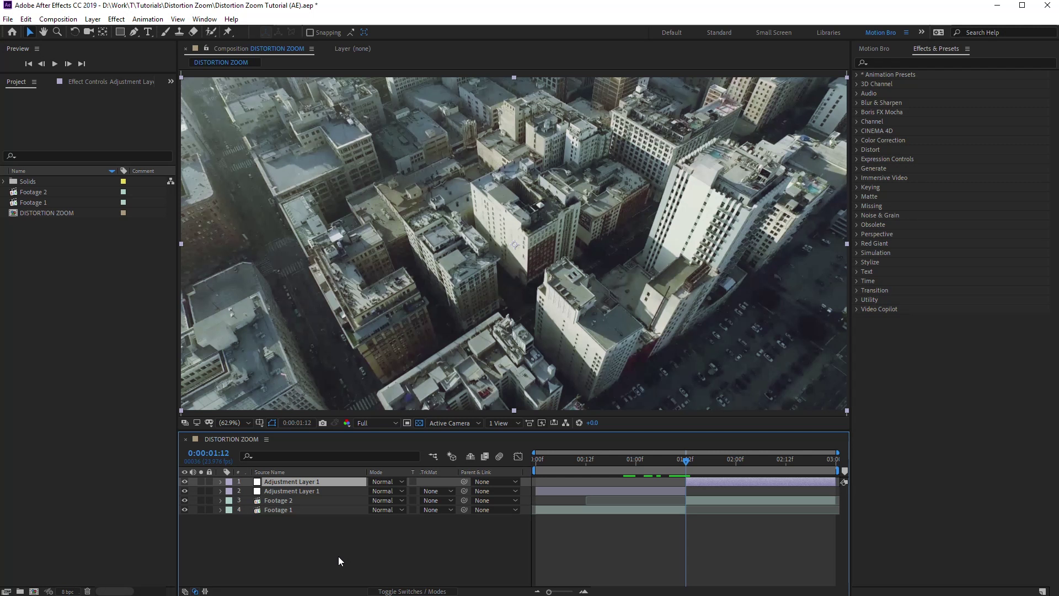
- Rename the two adjustment layer halves IN and OUT
left_click(310, 491)
key("Return")
type("IN")
key("Return")
left_click(281, 480)
key("Return")
type("OUT")
left_click(279, 491)
- Apply Transform to IN and keyframe Scale 100 at 00:15 and 300 at 01:11
left_click(116, 18)
mouse_move(133, 157)
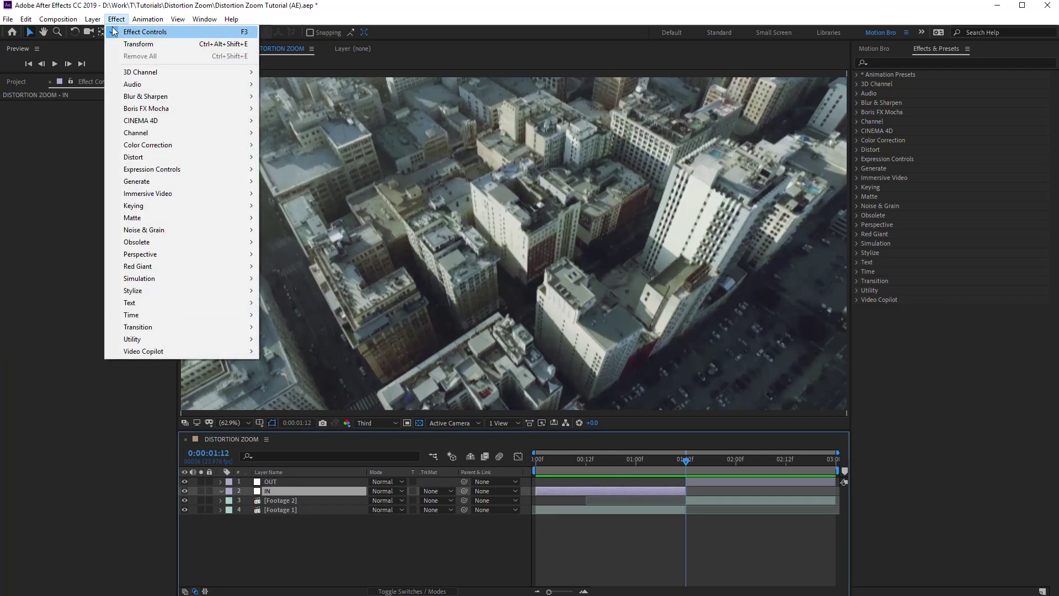
left_click(285, 527)
mouse_move(670, 462)
left_mouse_down()
mouse_move(557, 466)
mouse_move(600, 468)
left_mouse_up()
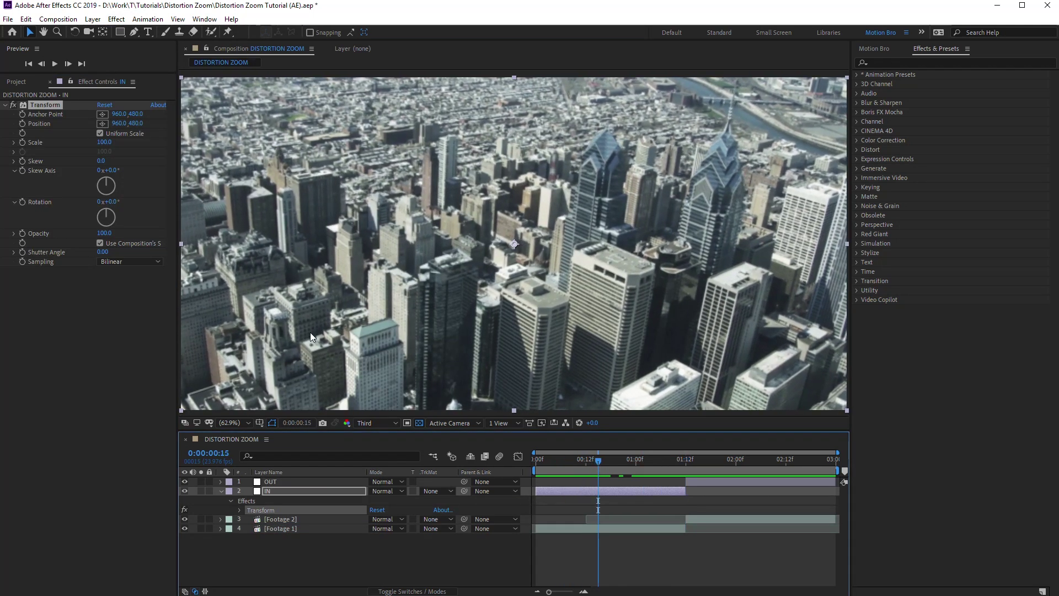
left_click(23, 142)
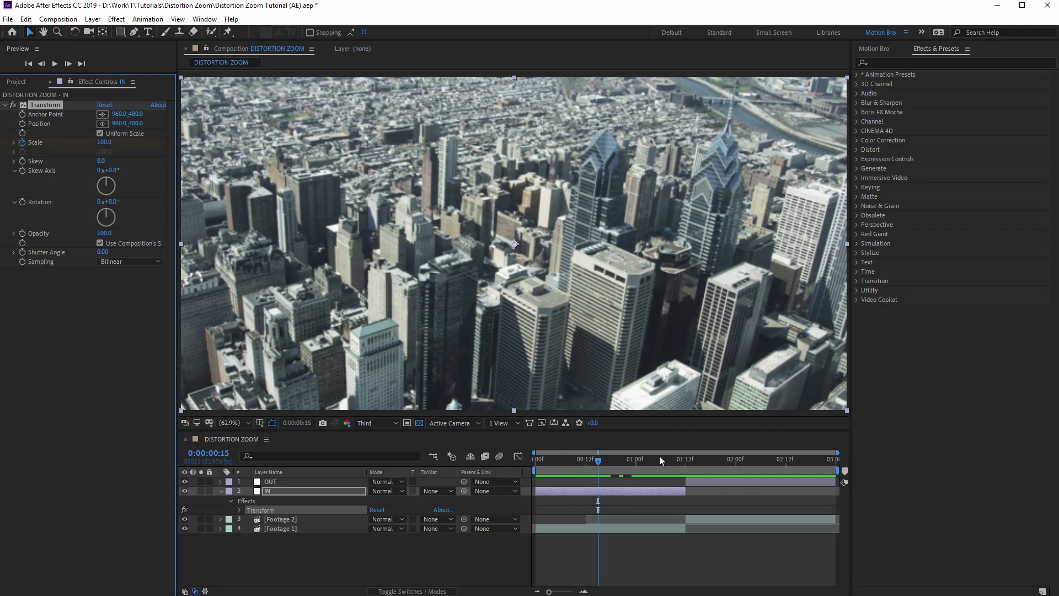
left_click(675, 459)
left_click_drag(677, 462, 686, 462)
left_click(26, 143)
type("300")
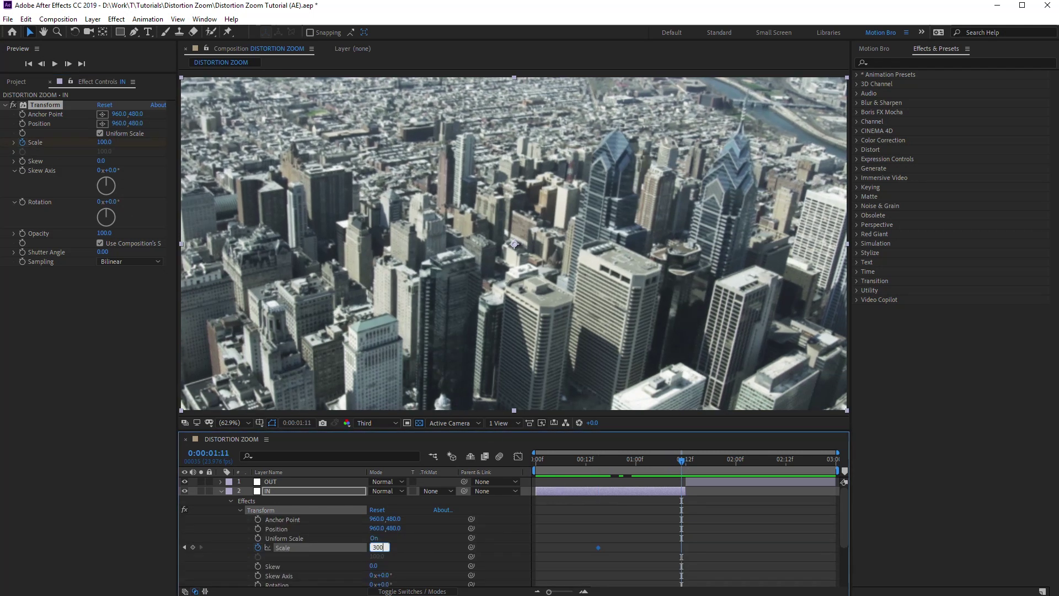
key("Return")
- Easy Ease IN's Scale keyframes and pull the handles into a steep ease-in toward 01:11
mouse_move(559, 457)
left_mouse_down()
mouse_move(646, 460)
mouse_move(597, 467)
left_mouse_up()
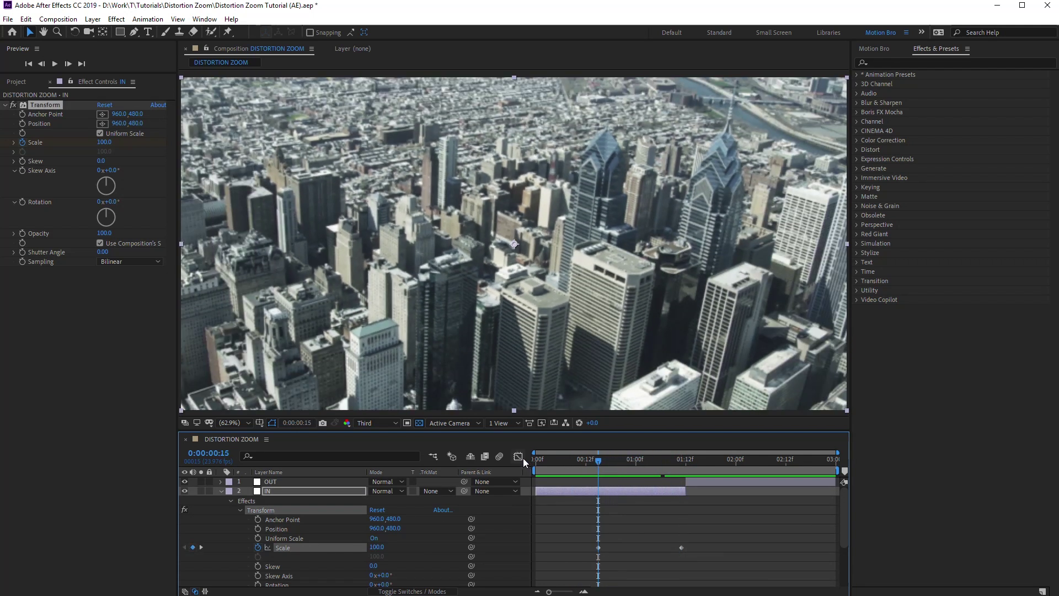
left_click(518, 457)
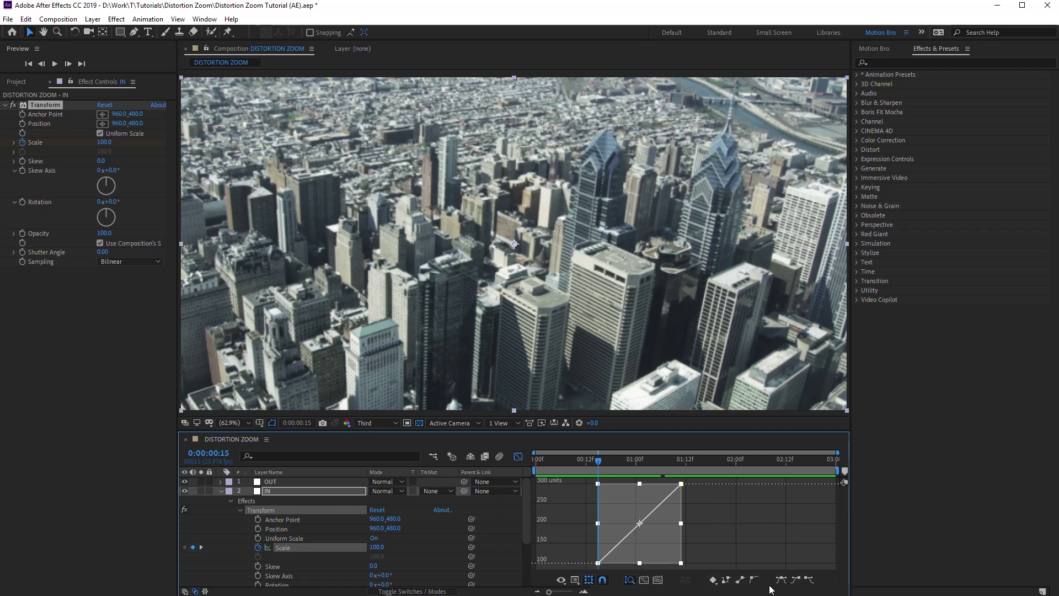
left_click(780, 579)
left_click_drag(626, 562, 674, 563)
left_click_drag(653, 483, 677, 499)
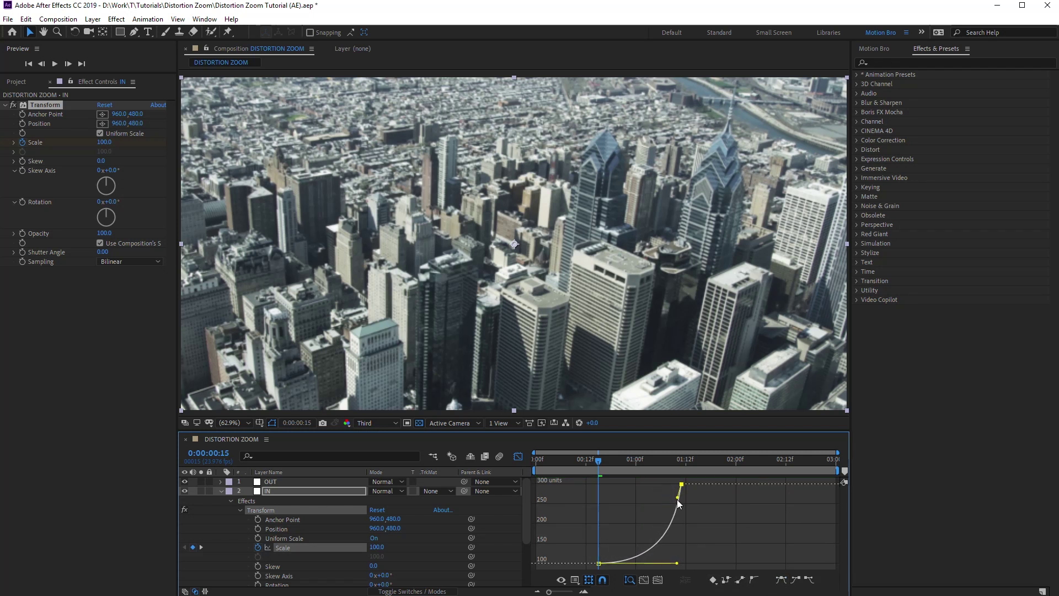
left_click_drag(677, 563, 669, 562)
left_click_drag(598, 466, 594, 467)
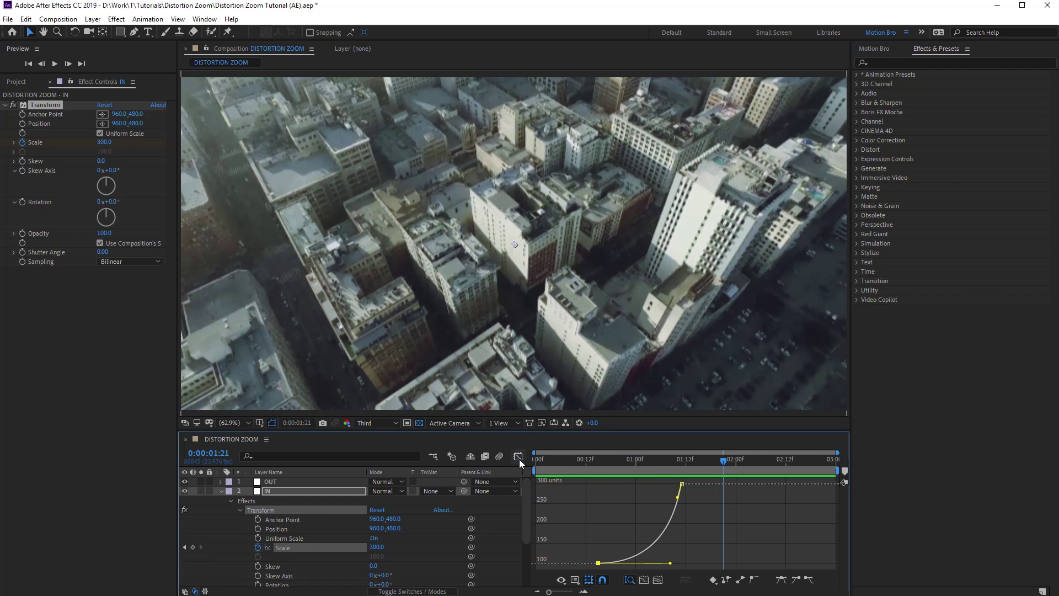
- Apply Transform to OUT and keyframe Scale 25 at 01:12 and 100 at 02:17
left_click(518, 459)
left_click(706, 481)
left_click(116, 19)
left_click(136, 44)
mouse_move(633, 467)
left_mouse_down()
mouse_move(695, 464)
mouse_move(686, 463)
left_mouse_up()
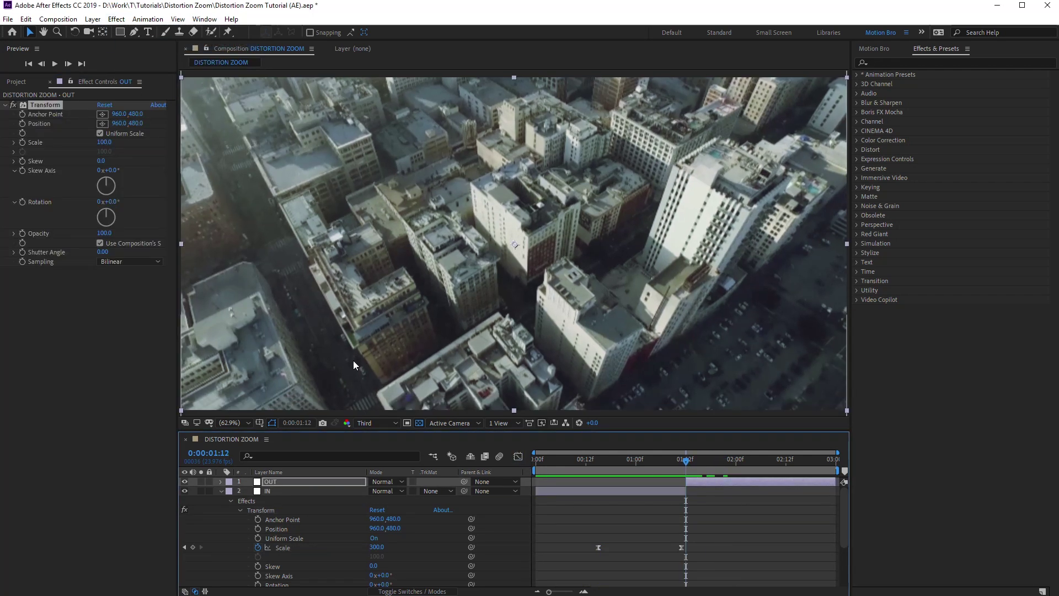
left_click(101, 143)
type("25")
key("Return")
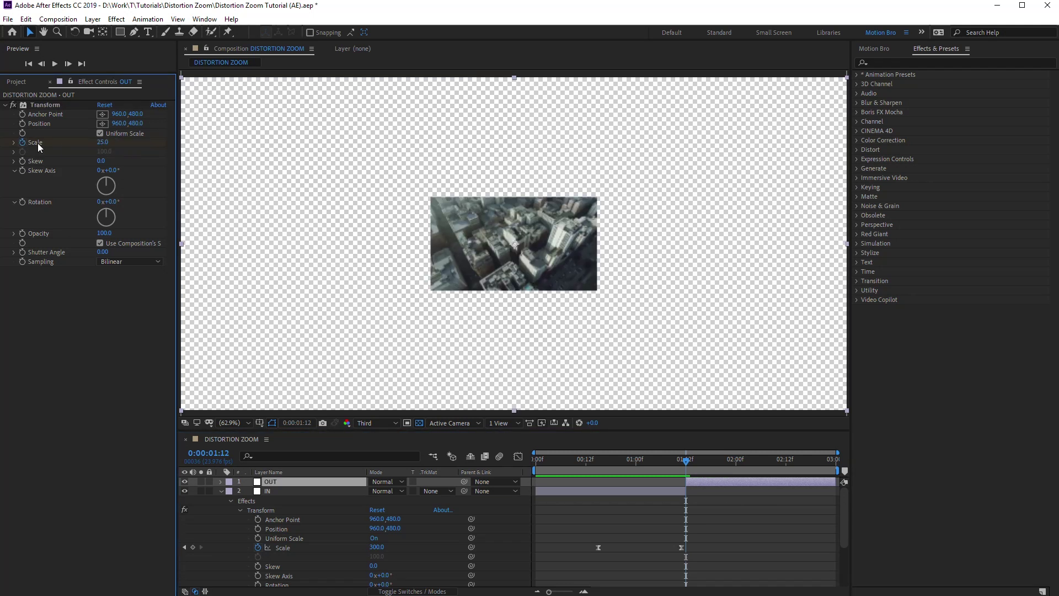
left_click_drag(690, 465, 807, 468)
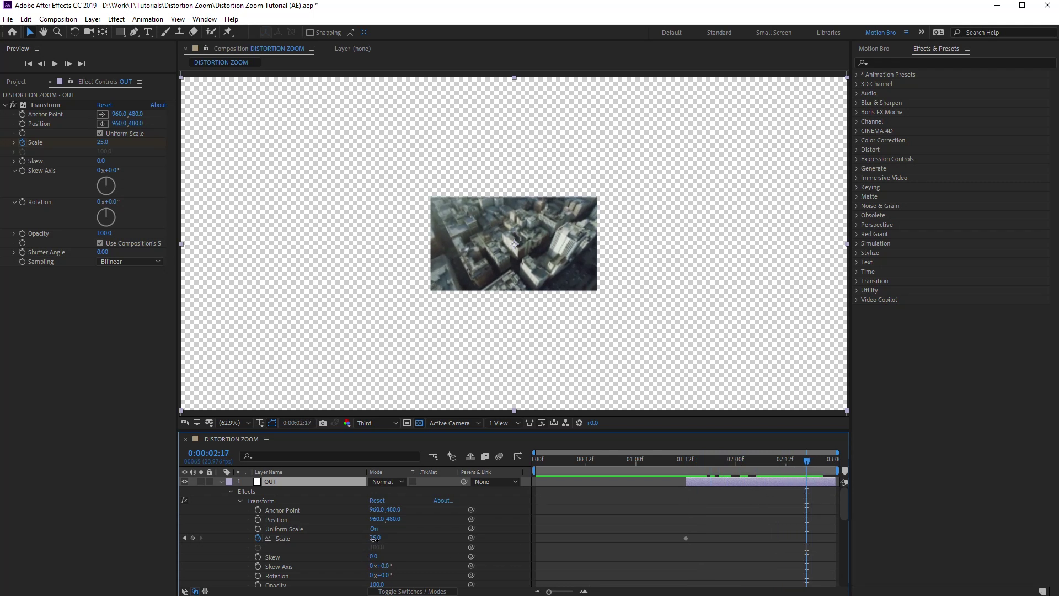
type("100")
key("Return")
- Easy Ease OUT's Scale keyframes so the scale rises steeply right after the cut
left_click(309, 538)
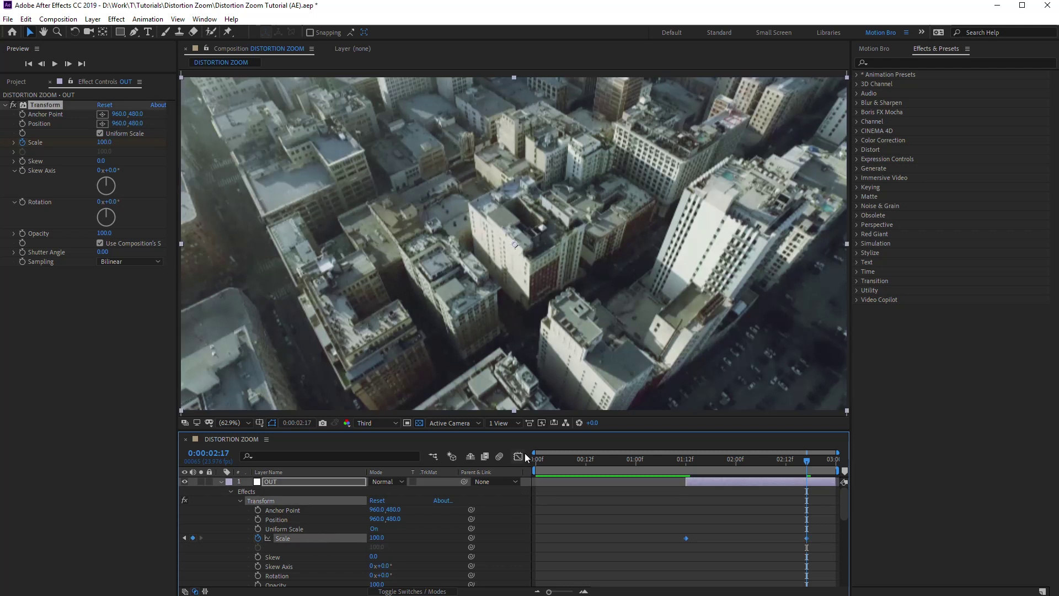
left_click(518, 456)
left_click_drag(821, 484, 672, 565)
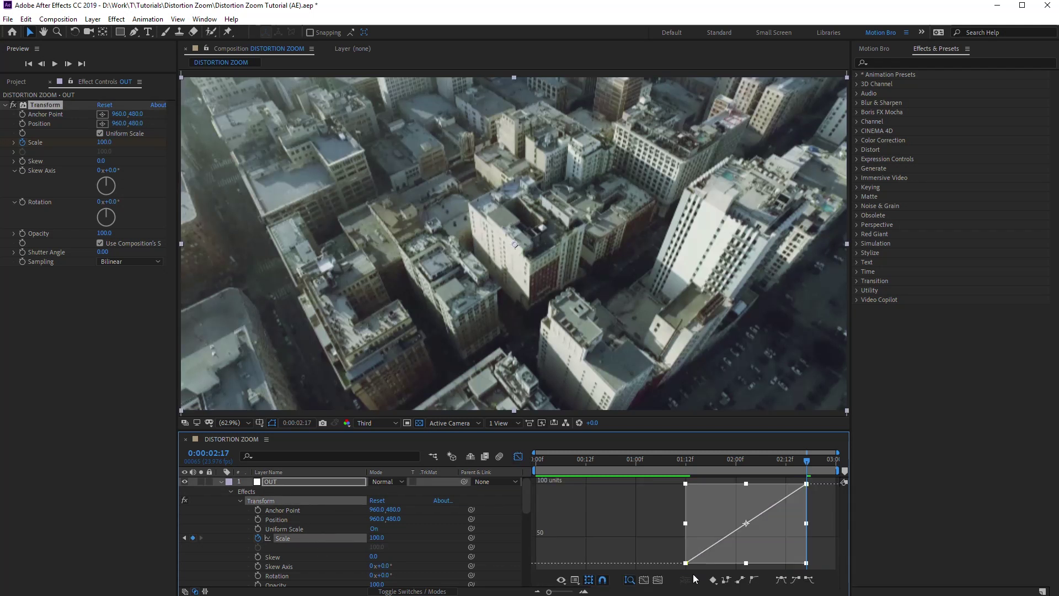
left_click(778, 580)
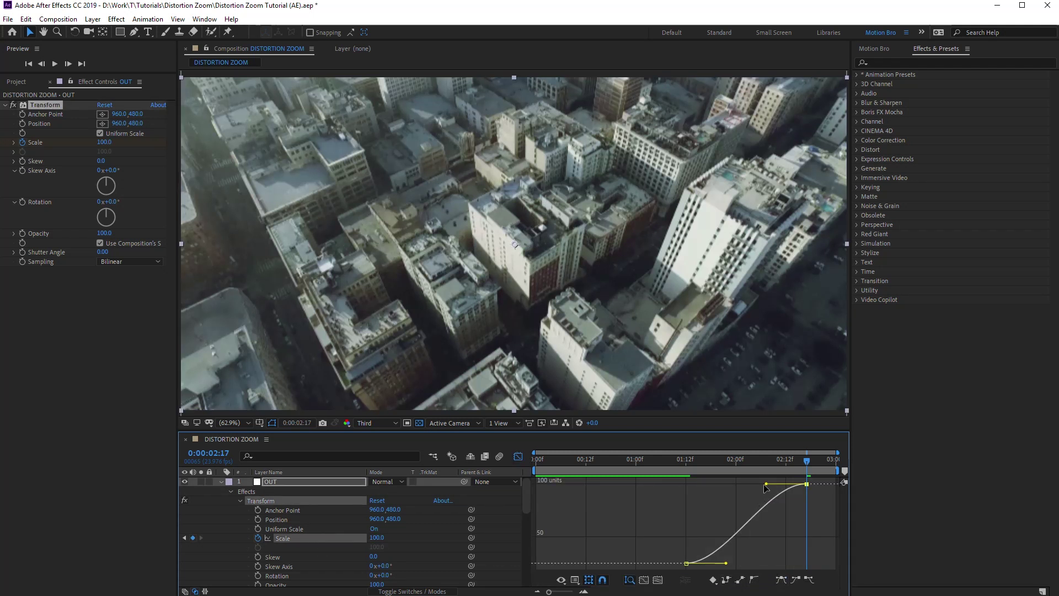
left_click_drag(766, 484, 697, 484)
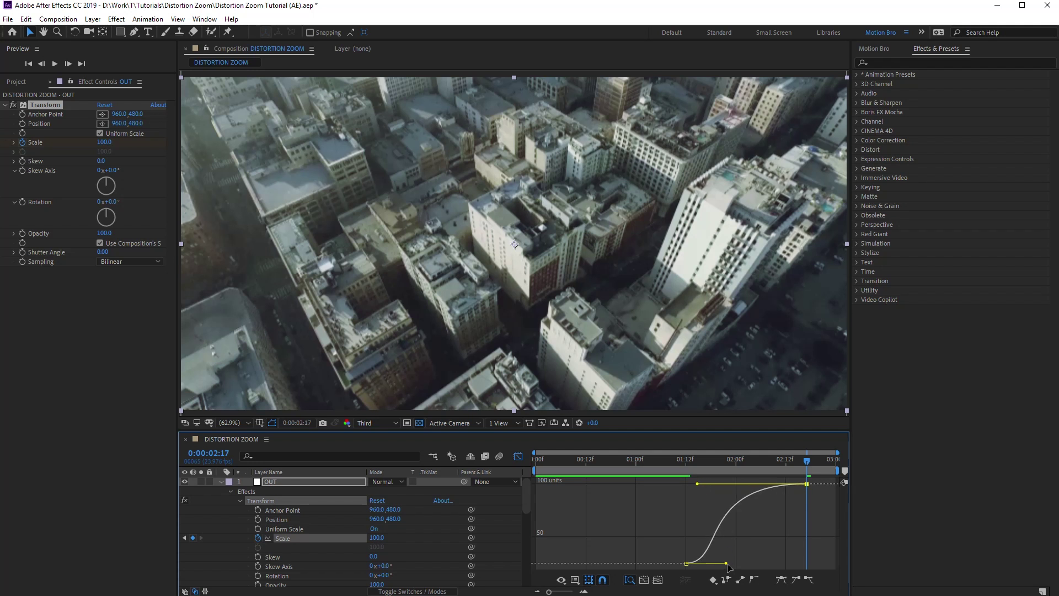
left_click_drag(725, 563, 686, 527)
key("shift+F3")
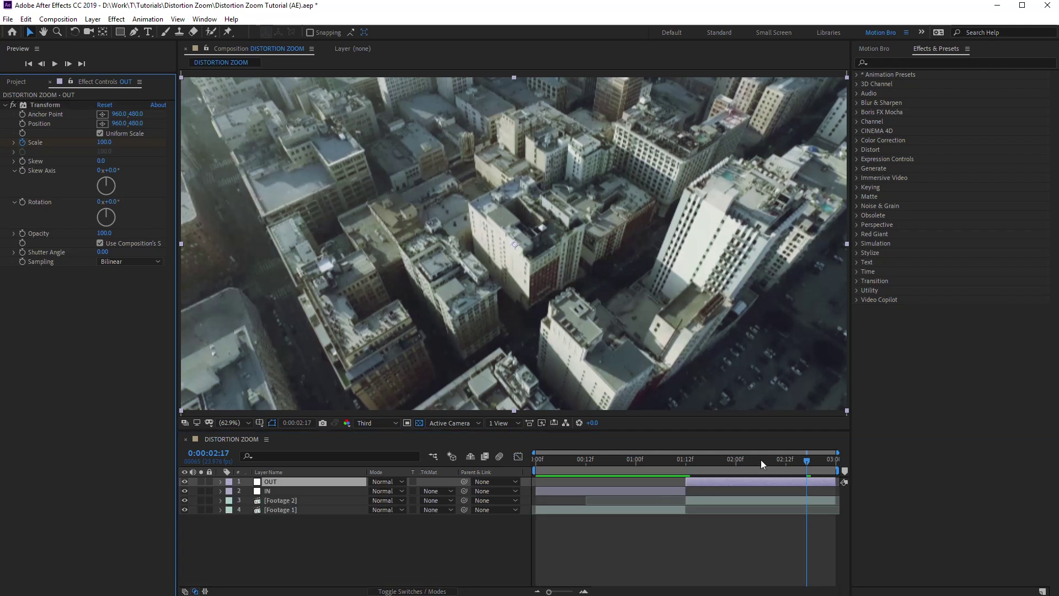
mouse_move(780, 458)
left_mouse_down()
mouse_move(597, 458)
mouse_move(786, 465)
mouse_move(685, 469)
left_mouse_up()
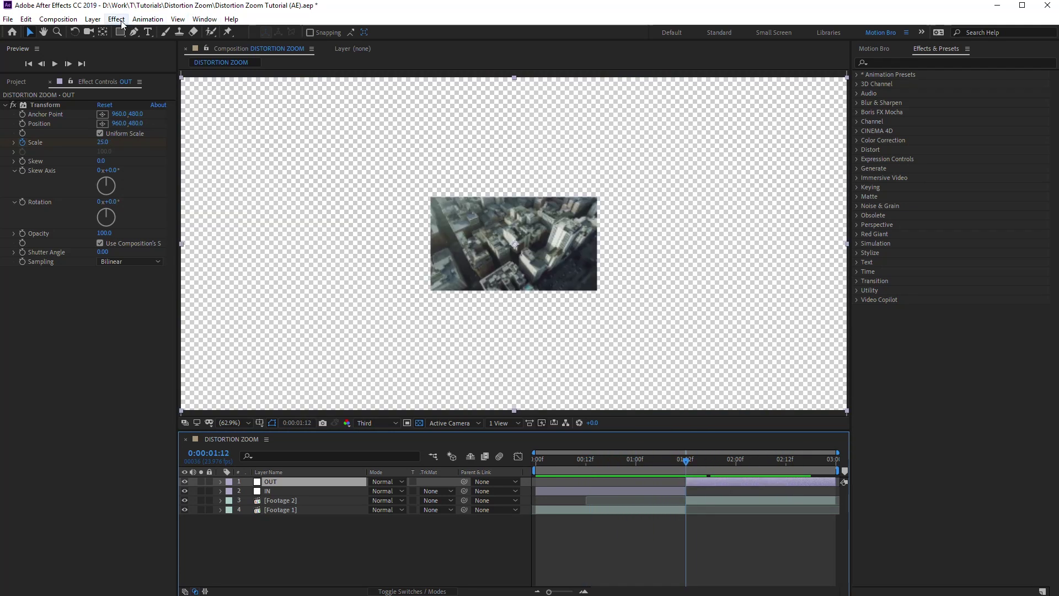
- Add Motion Tile above Transform on OUT with 418 × 425 output and Mirror Edges
left_click(117, 19)
mouse_move(177, 290)
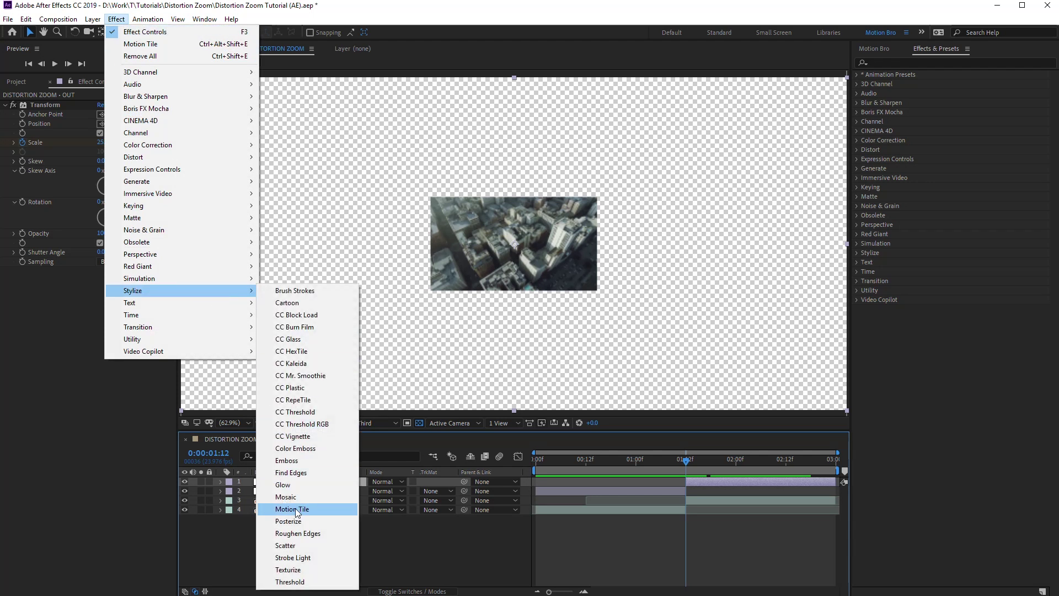
left_click(295, 507)
left_click_drag(35, 105, 78, 386)
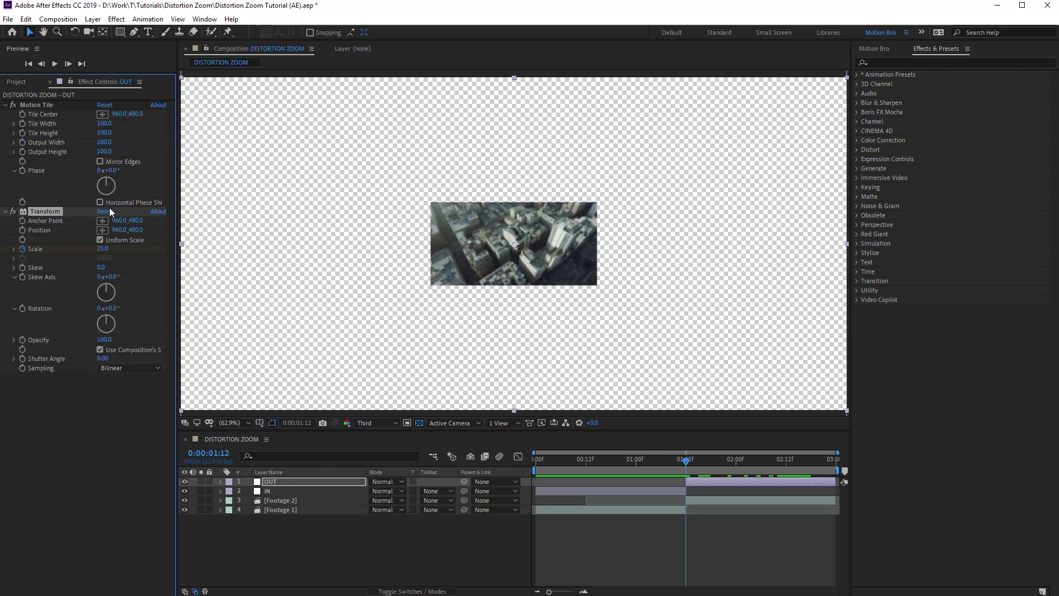
left_click_drag(105, 143, 229, 143)
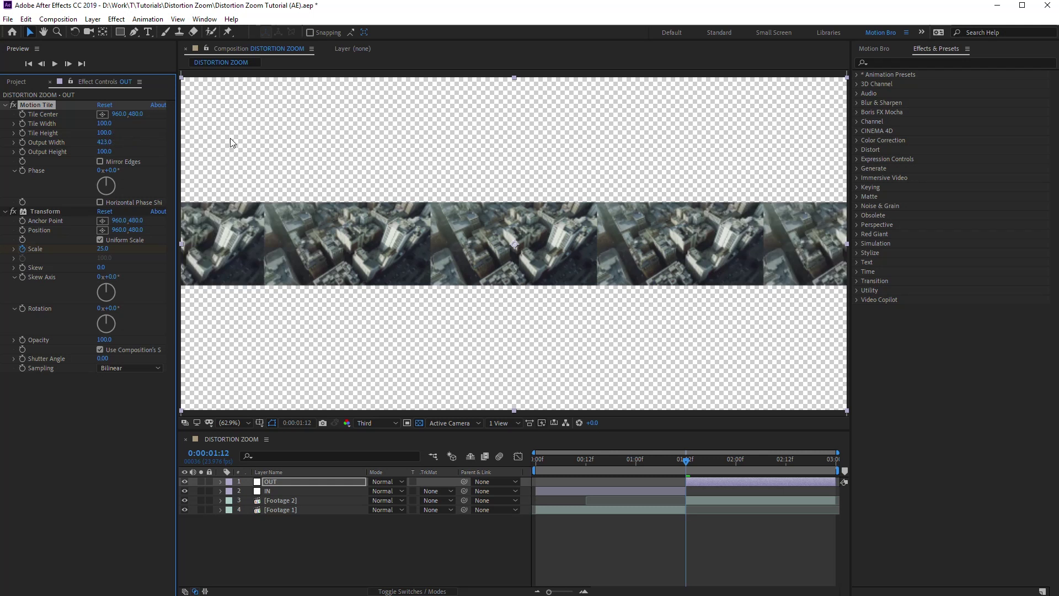
left_click_drag(104, 151, 274, 141)
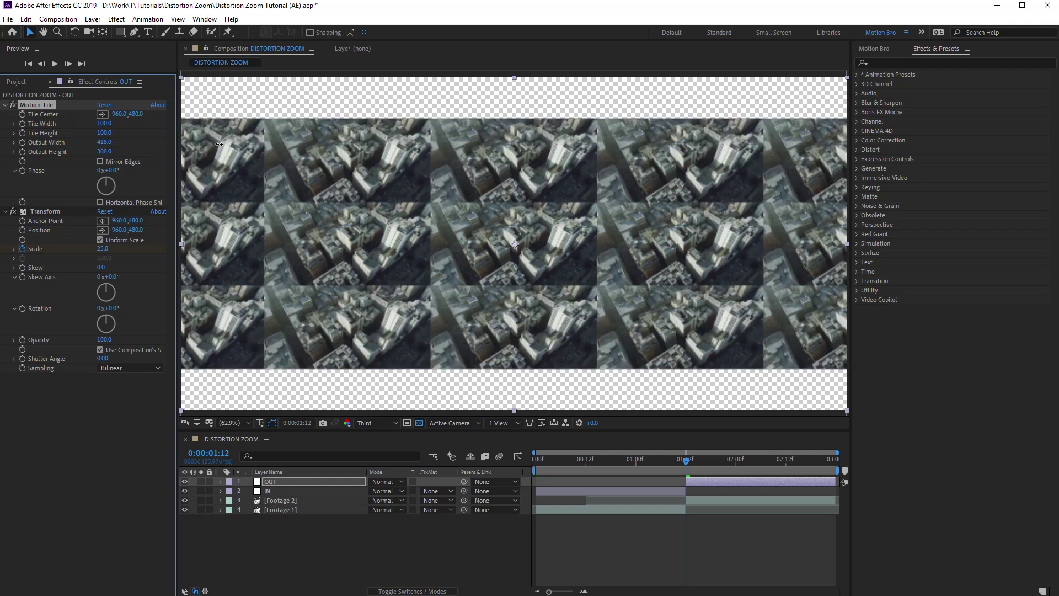
left_click(100, 161)
left_click_drag(607, 459, 794, 466)
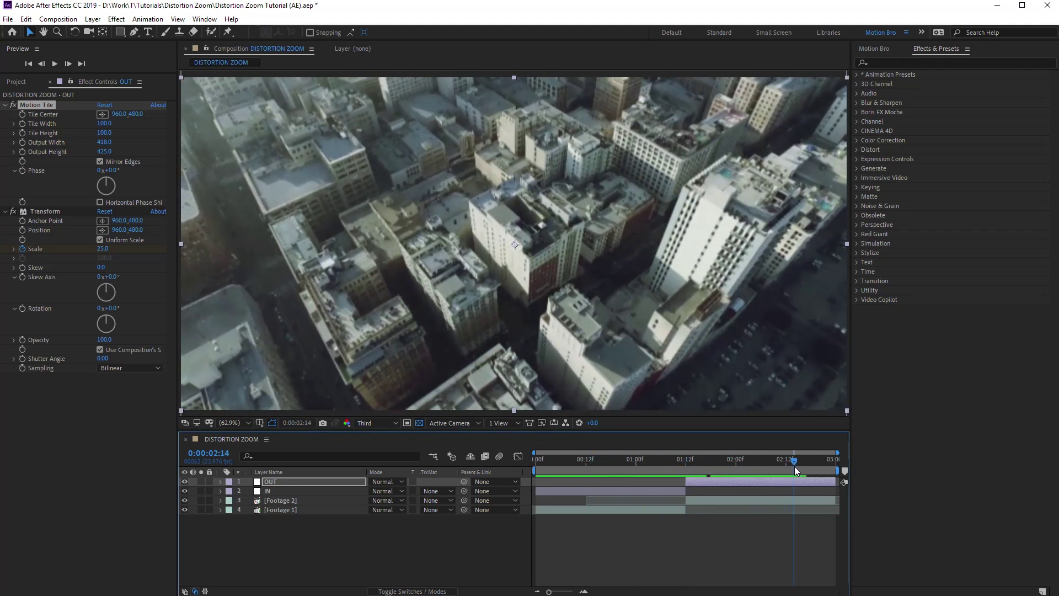
- Give the OUT and IN Transform effects their own shutter angle for motion blur
left_click(101, 349)
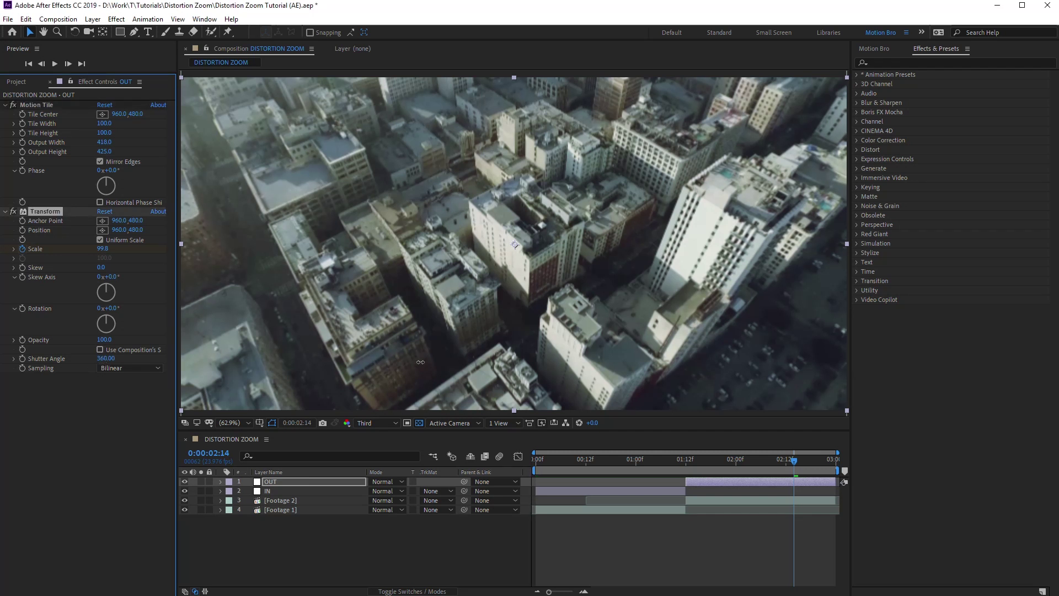
left_click(617, 492)
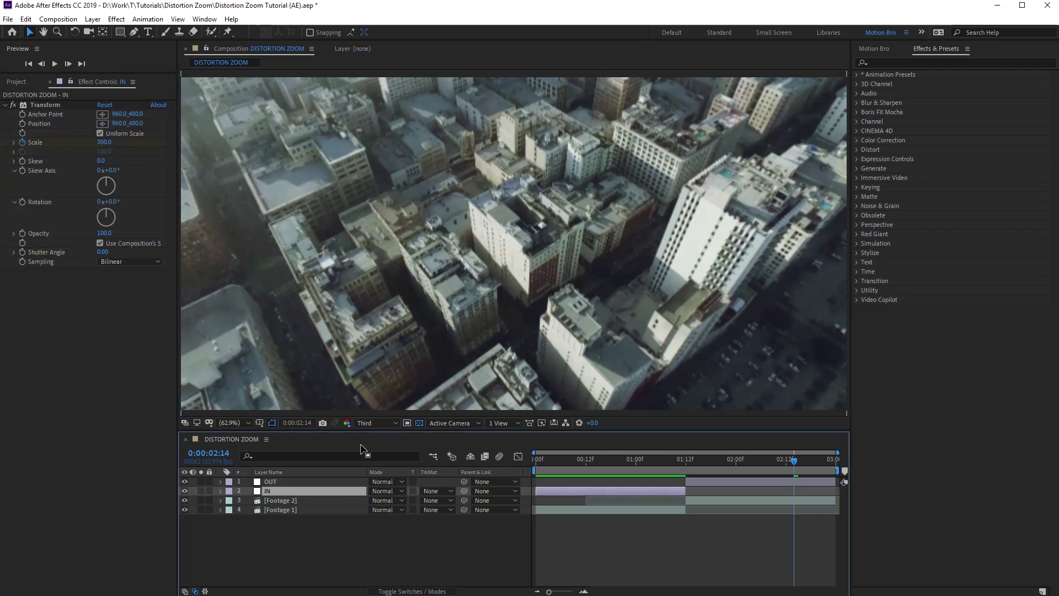
left_click(100, 244)
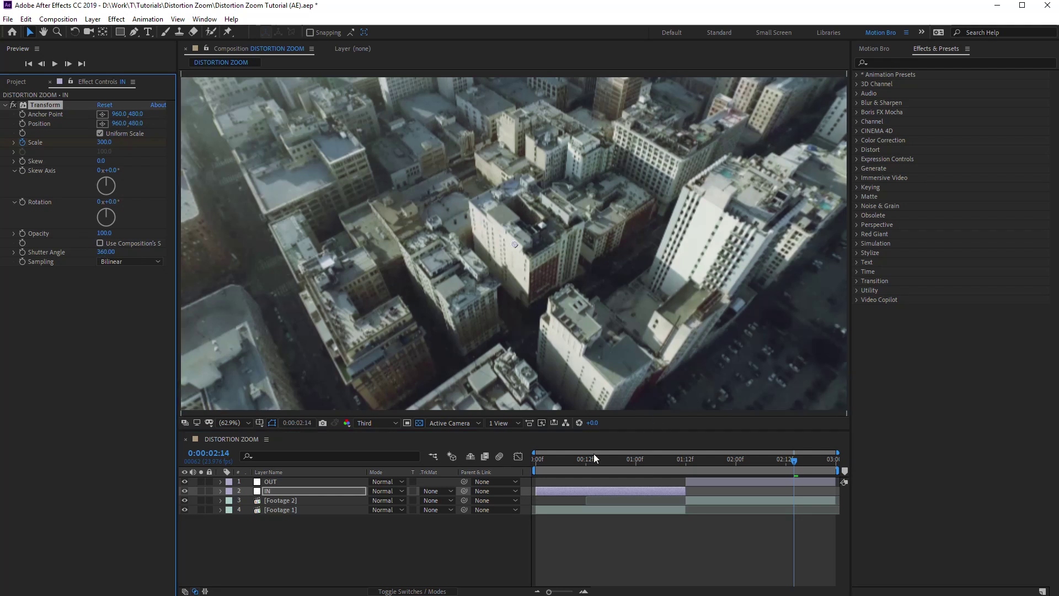
mouse_move(571, 458)
left_mouse_down()
mouse_move(664, 460)
mouse_move(634, 478)
mouse_move(682, 463)
left_mouse_up()
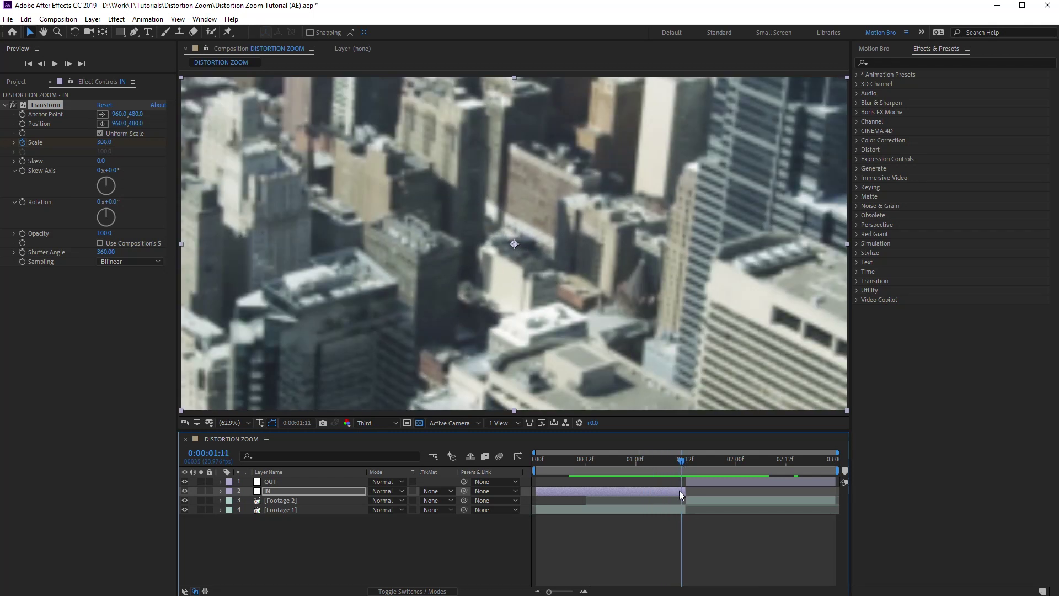
- Move IN's final 300 Scale keyframe onto the cut frame at 01:12
key("u")
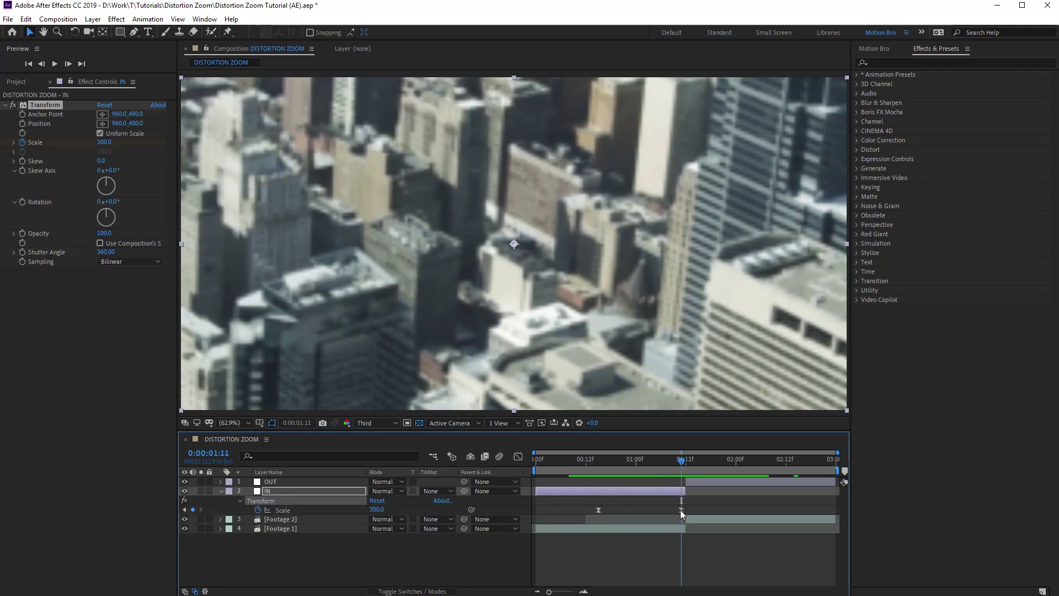
left_click_drag(680, 510, 683, 509)
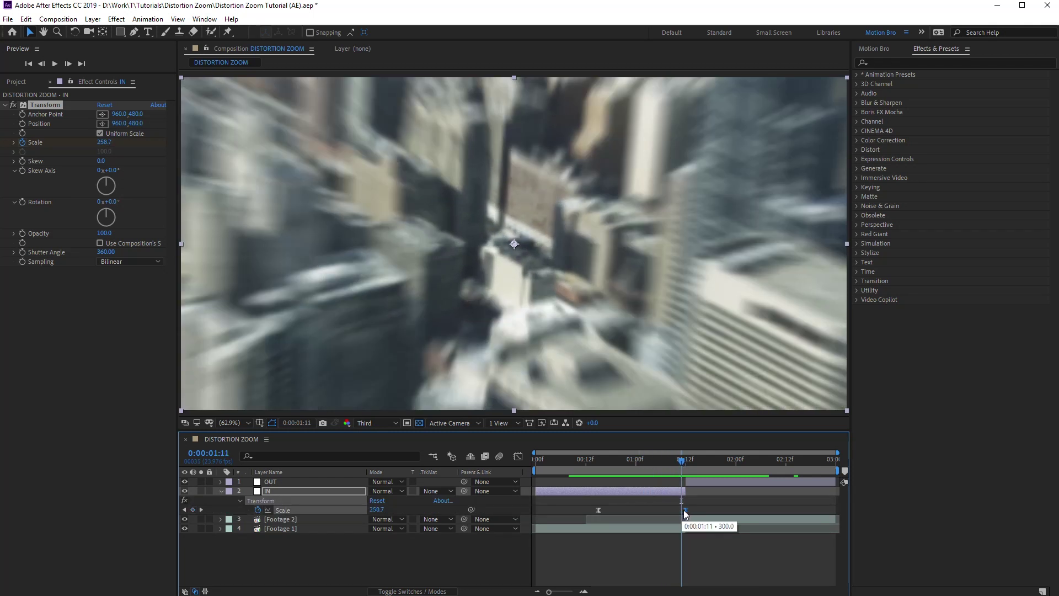
left_click(686, 461)
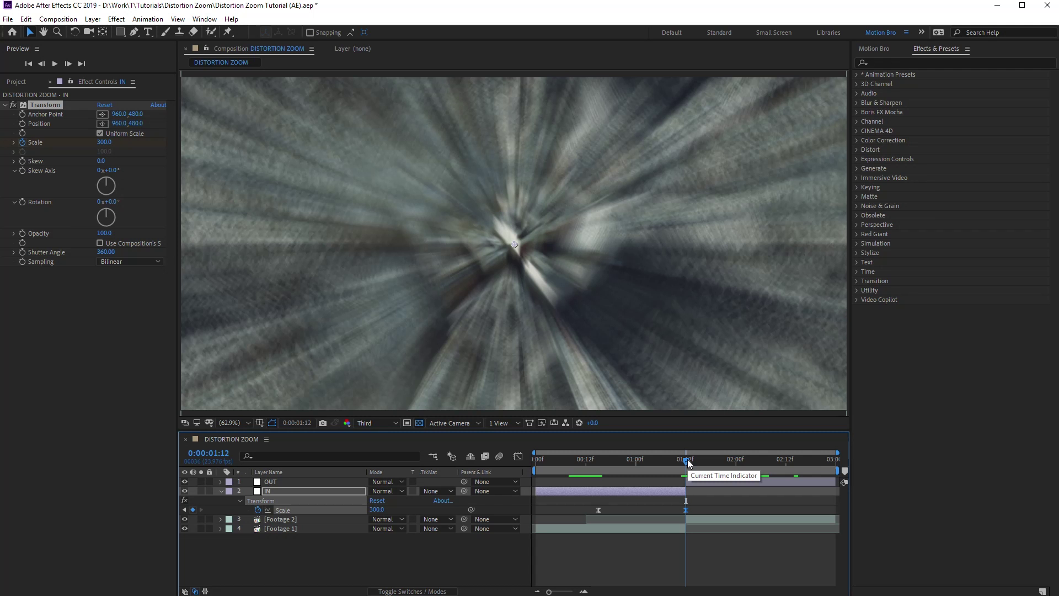
- Apply CC Radial Blur to OUT and set its type to Straight Zoom
key("u")
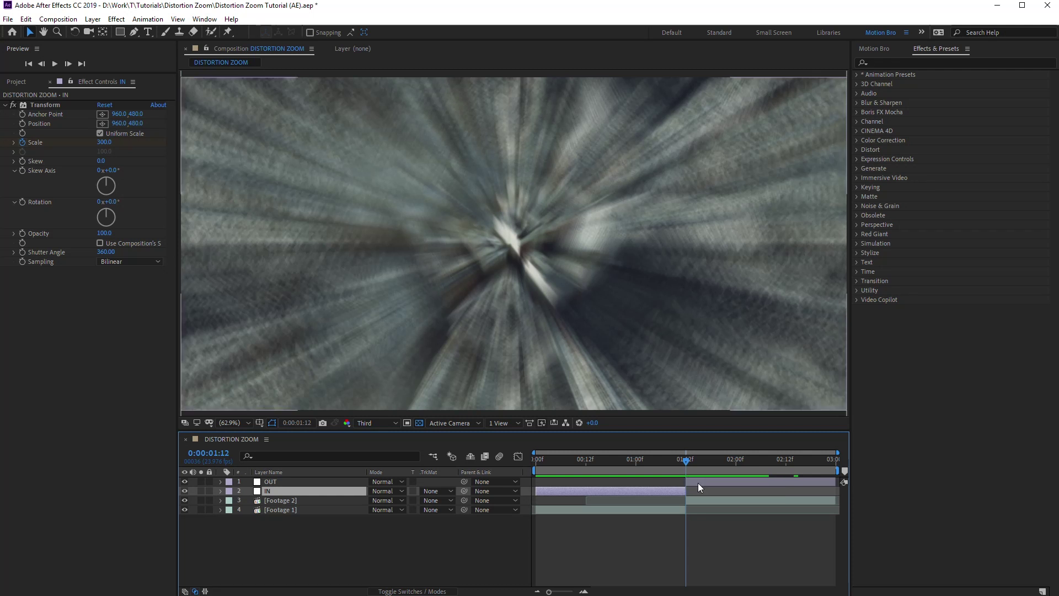
left_click(700, 482)
left_click(898, 64)
type("c")
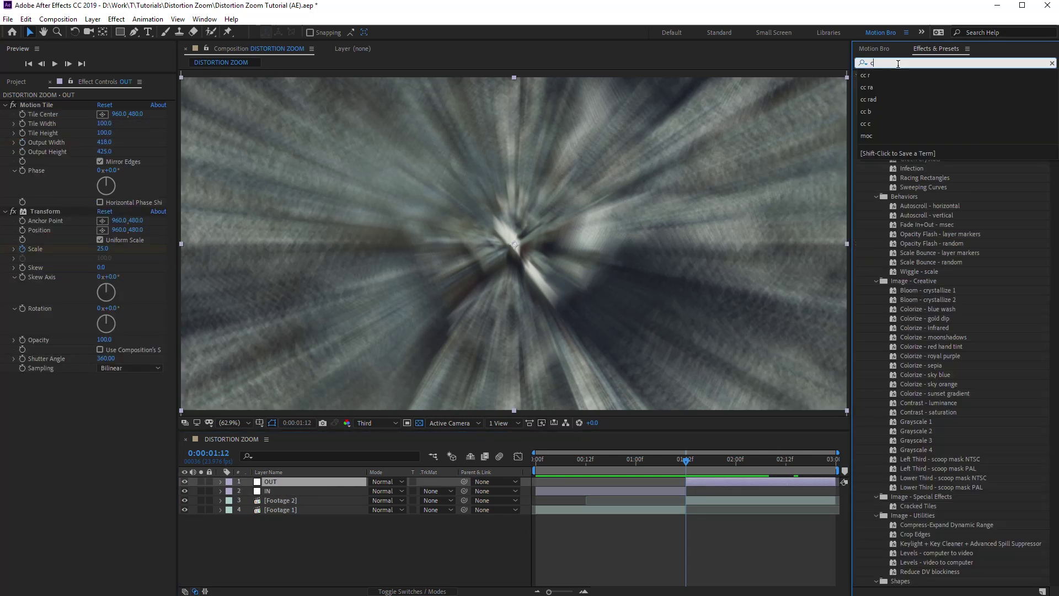
type("c r")
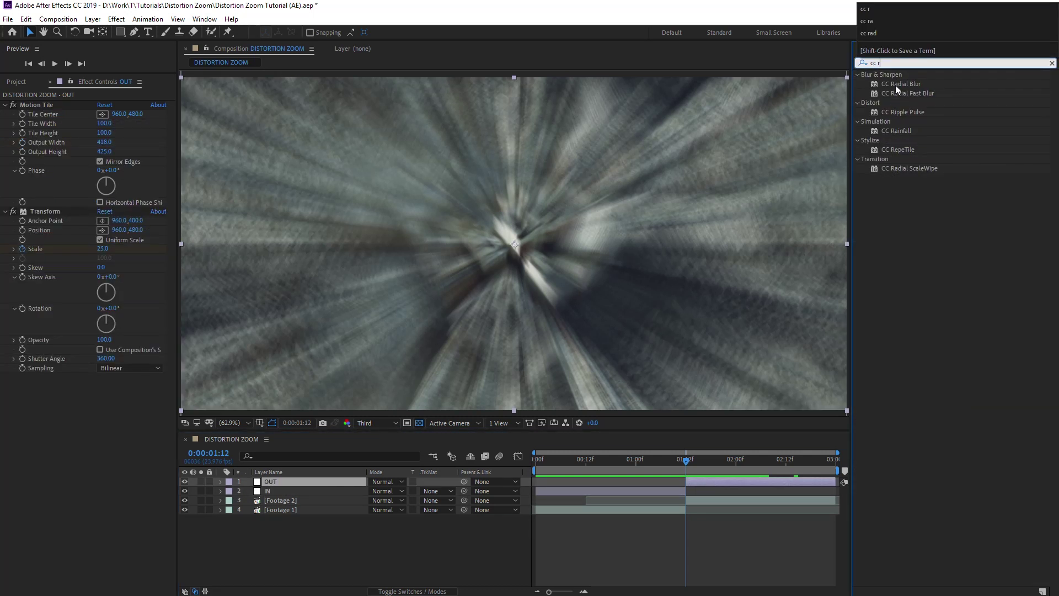
left_click_drag(901, 84, 58, 421)
left_click(129, 387)
left_click(121, 399)
- Keyframe the radial blur Amount, raising it to 14 at the cut, and preview
left_click_drag(689, 466, 699, 460)
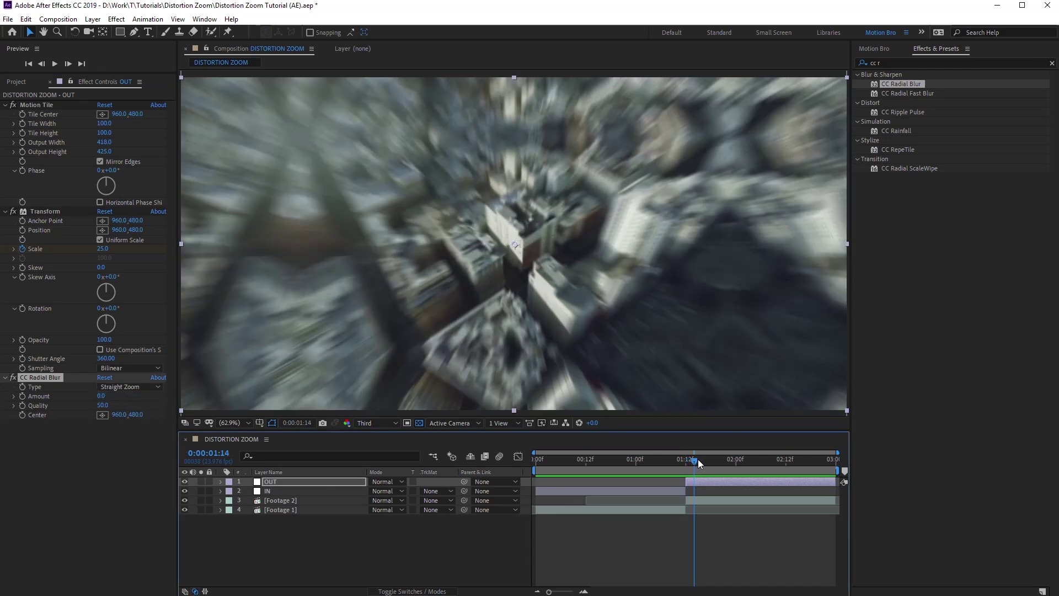
left_click(23, 395)
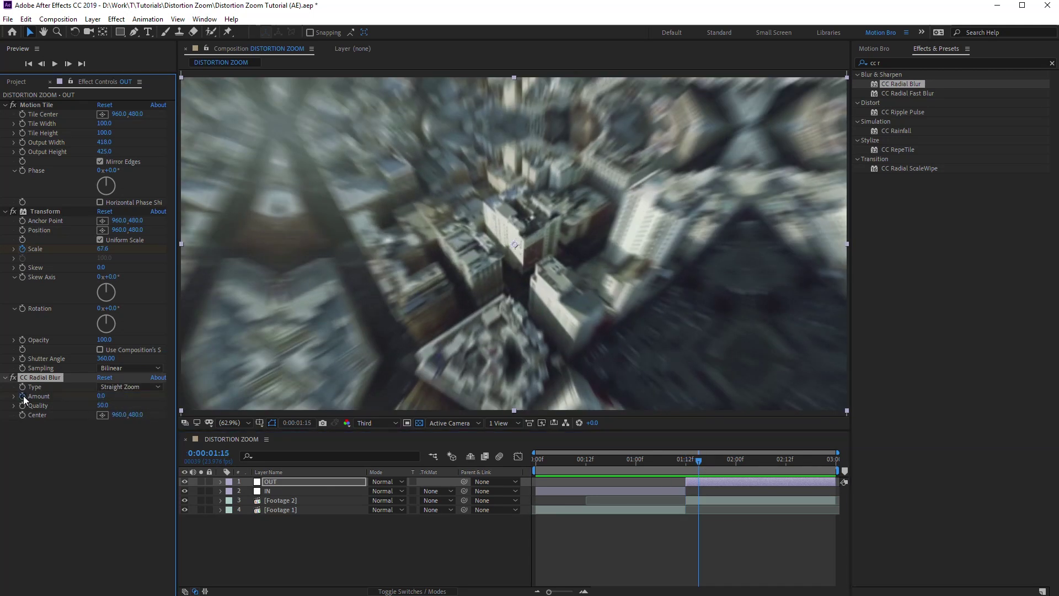
left_click(743, 489)
key("Page_Up")
key("Page_Up")
key("Page_Up")
left_click_drag(100, 397, 104, 395)
key("space")
left_click_drag(613, 459, 651, 463)
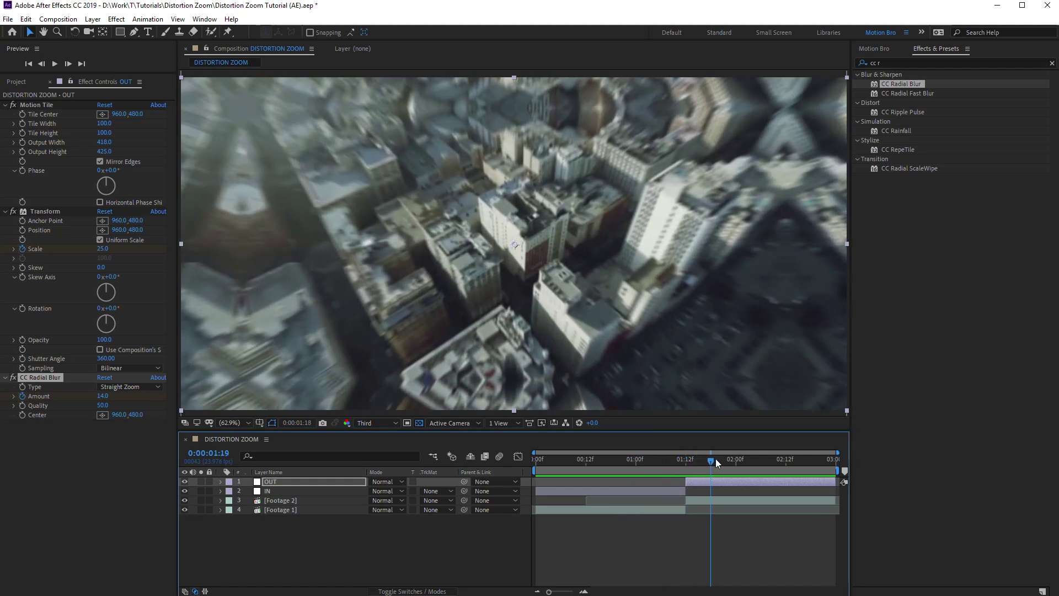
- Delay IN's zoom start and steepen its Scale curve into the cut
key("space")
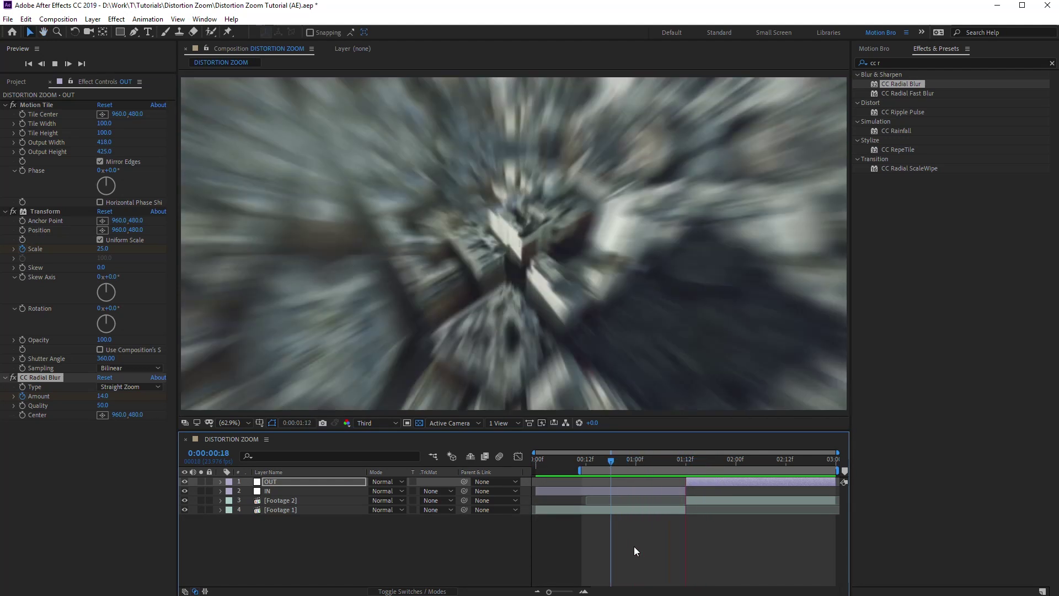
left_click(643, 492)
key("u")
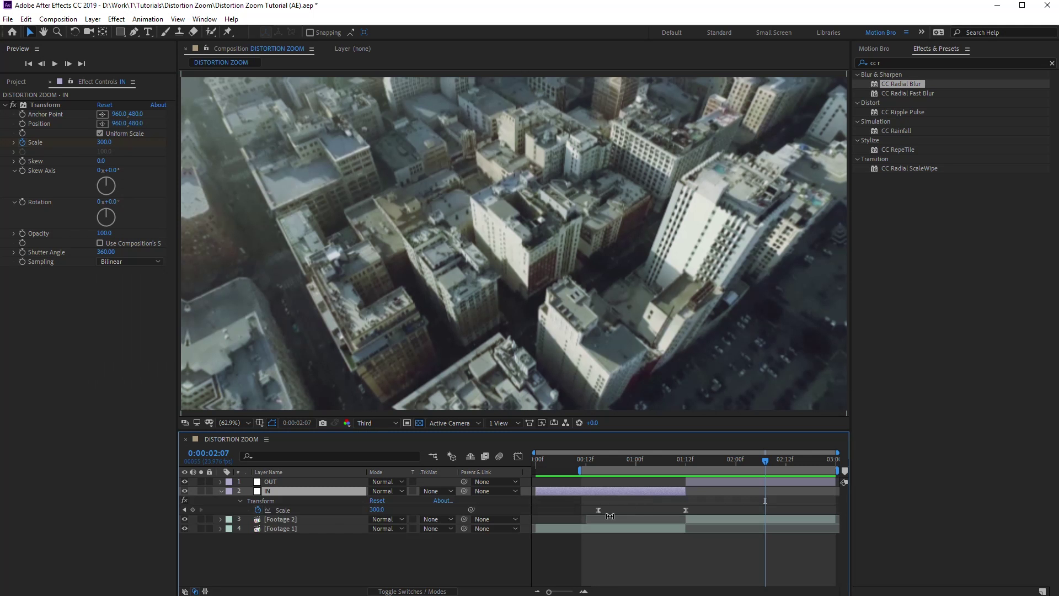
left_click(341, 508)
left_click(518, 456)
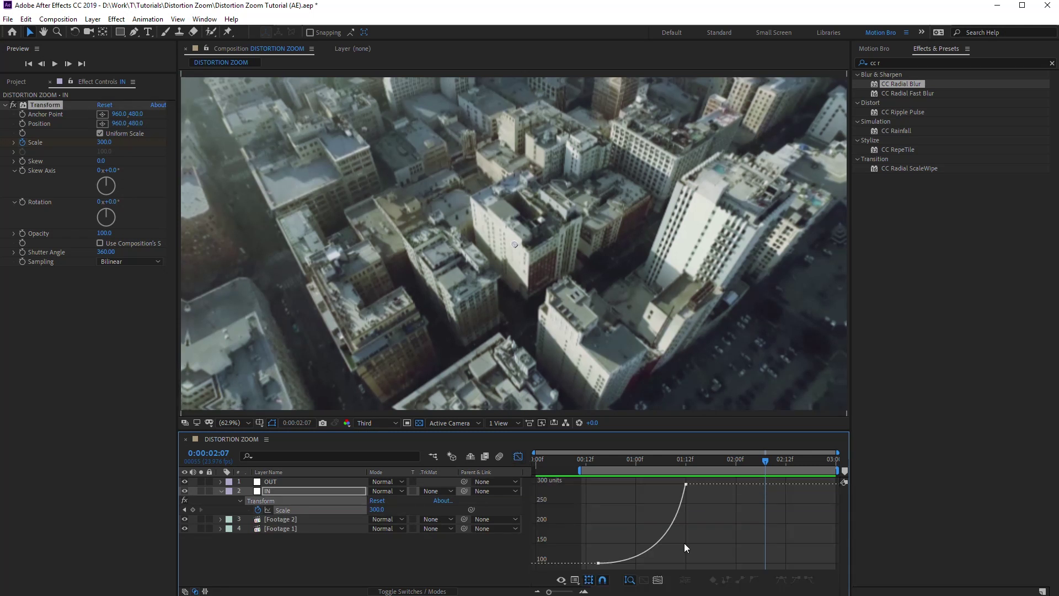
left_click_drag(598, 562, 637, 564)
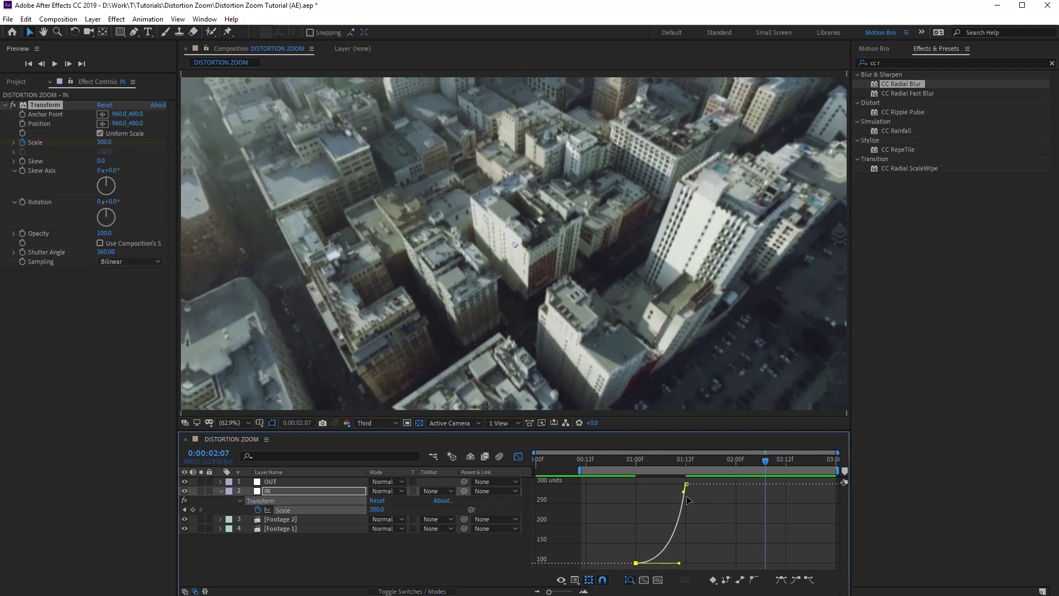
left_click_drag(683, 491, 685, 563)
- Make OUT's Scale curve burst out faster after the cut, then preview the transition
left_click(303, 481)
key("u")
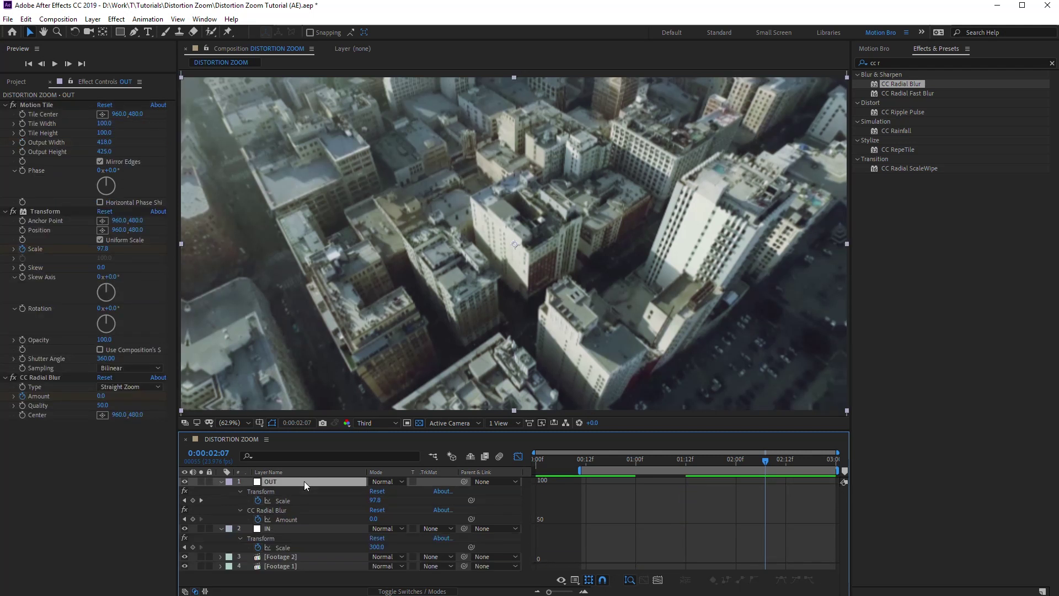
left_click(282, 500)
left_click_drag(662, 535, 704, 567)
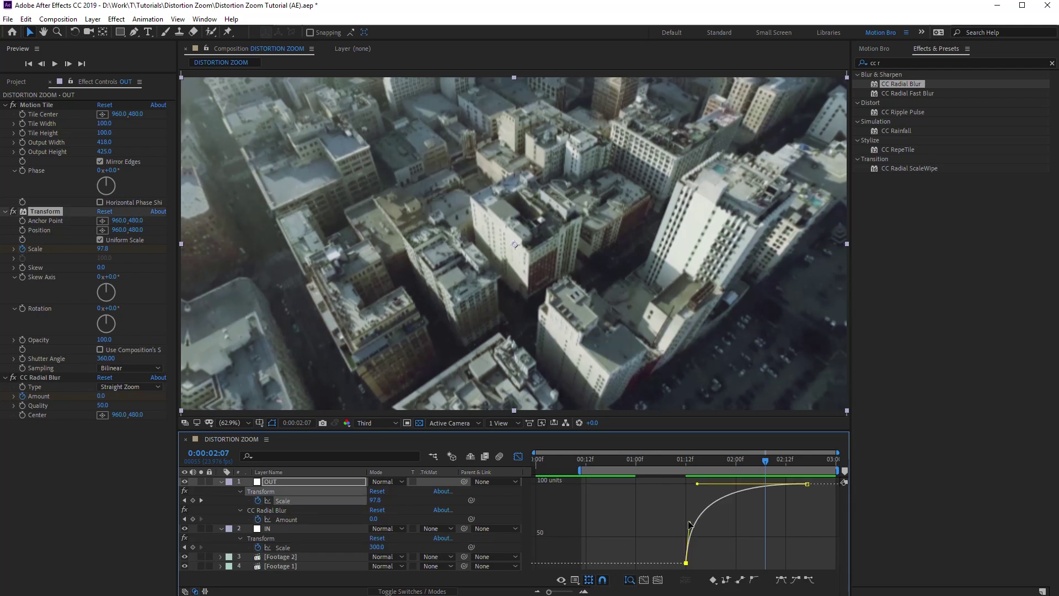
left_click_drag(692, 524, 698, 501)
key("shift+F3")
key("space")
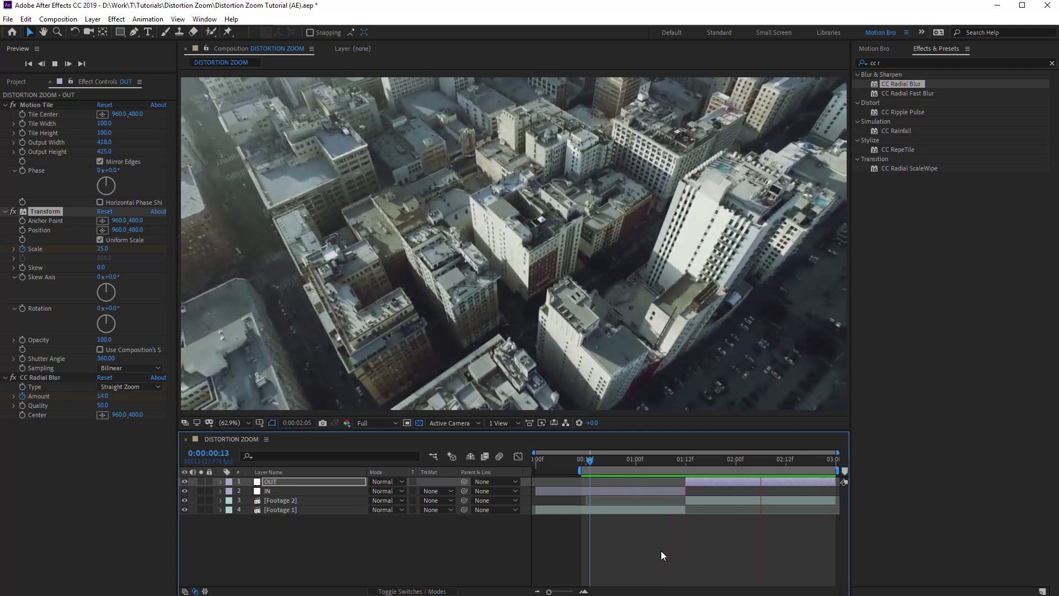
- Apply Optics Compensation to the IN layer with Reverse Lens Distortion checked
left_click(603, 463)
left_click(268, 490)
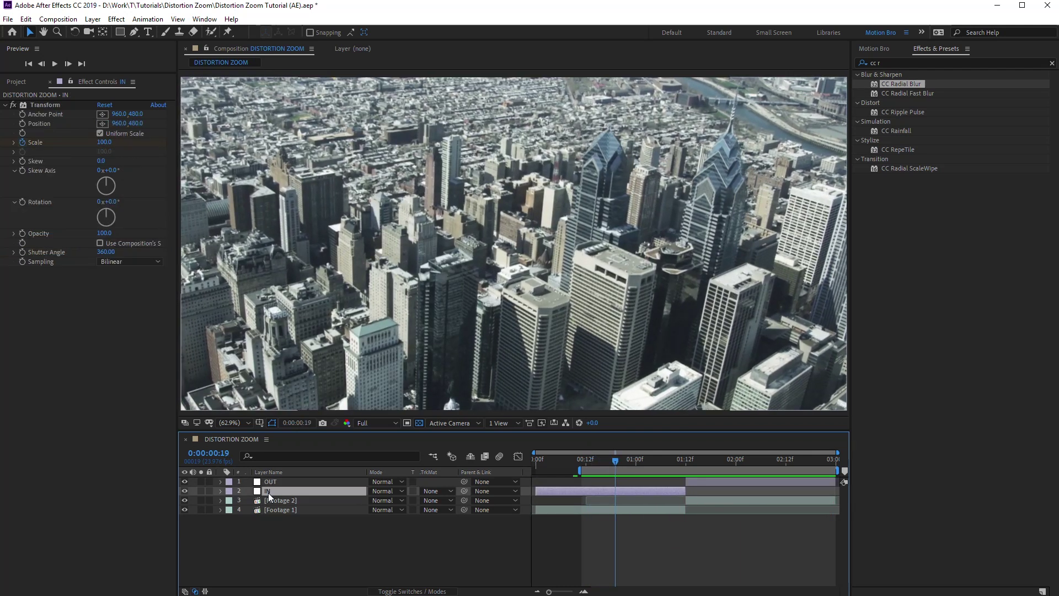
left_click(116, 19)
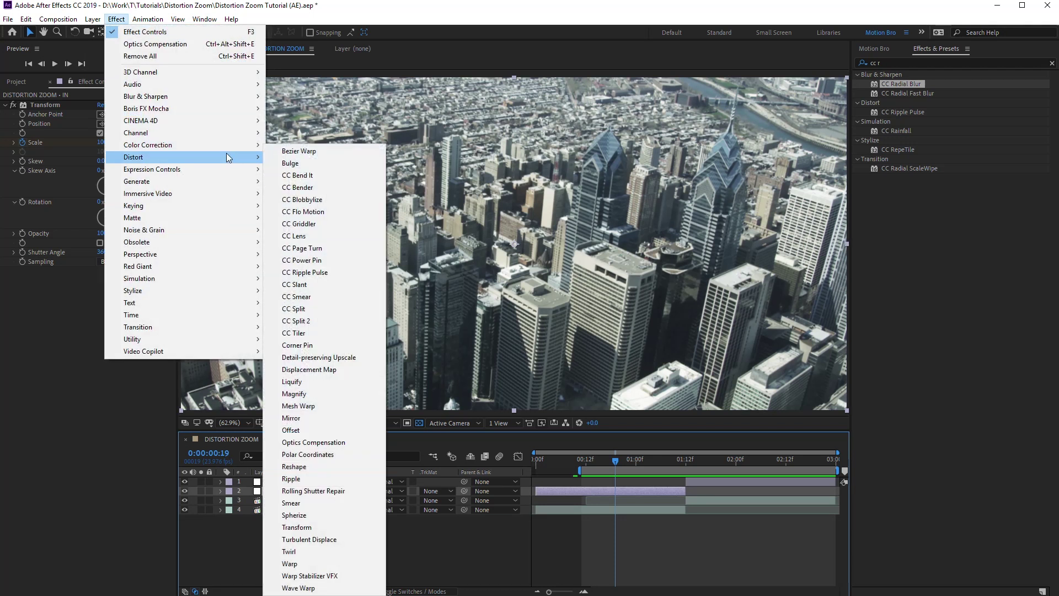
left_click(352, 442)
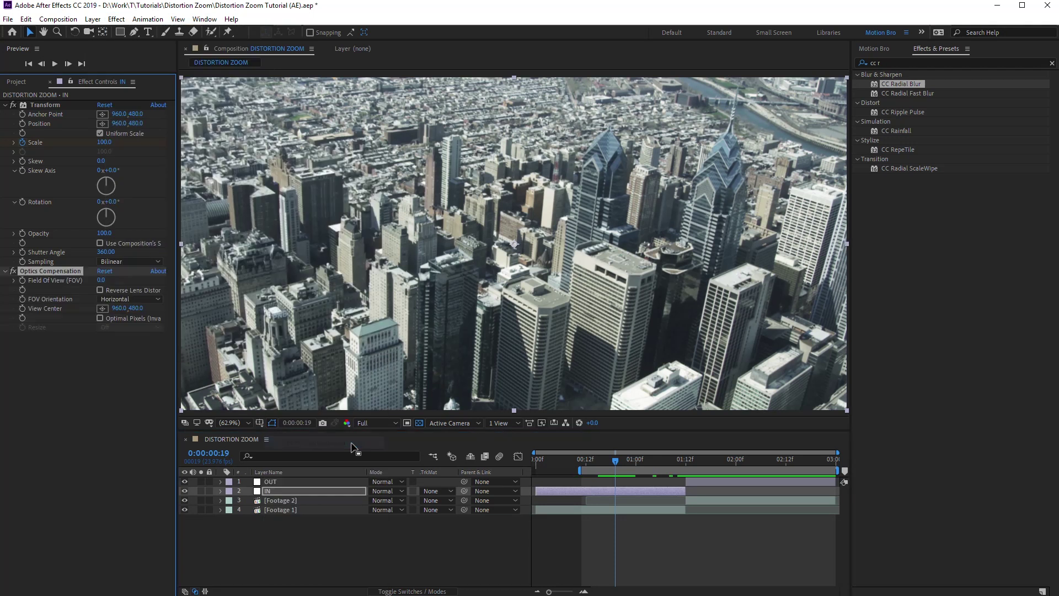
left_click(100, 291)
- Keyframe IN's Field Of View from 0 up to 160 just before the cut
key("u")
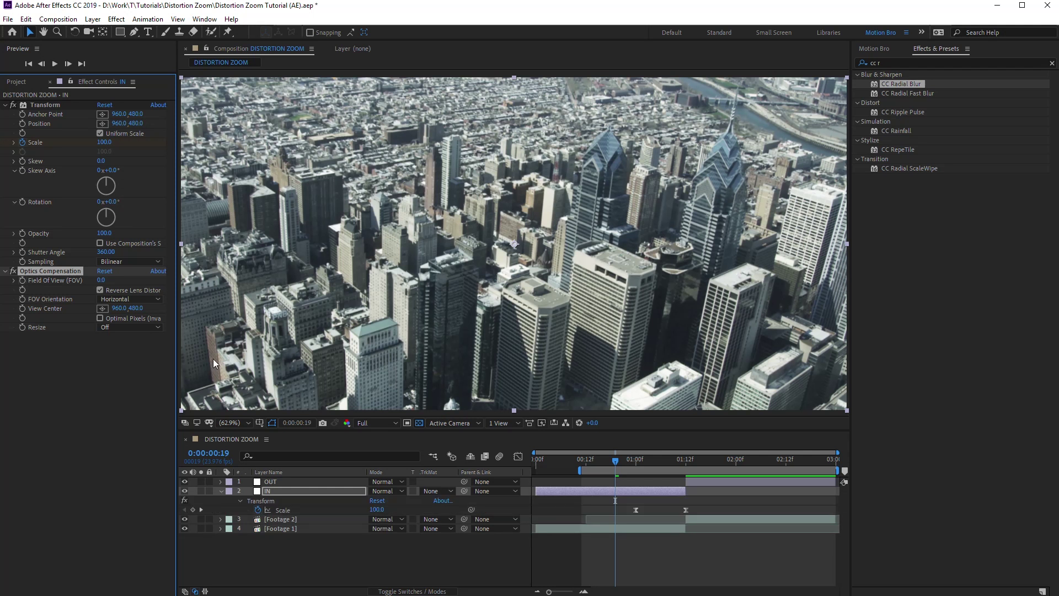
left_click_drag(616, 462, 625, 466)
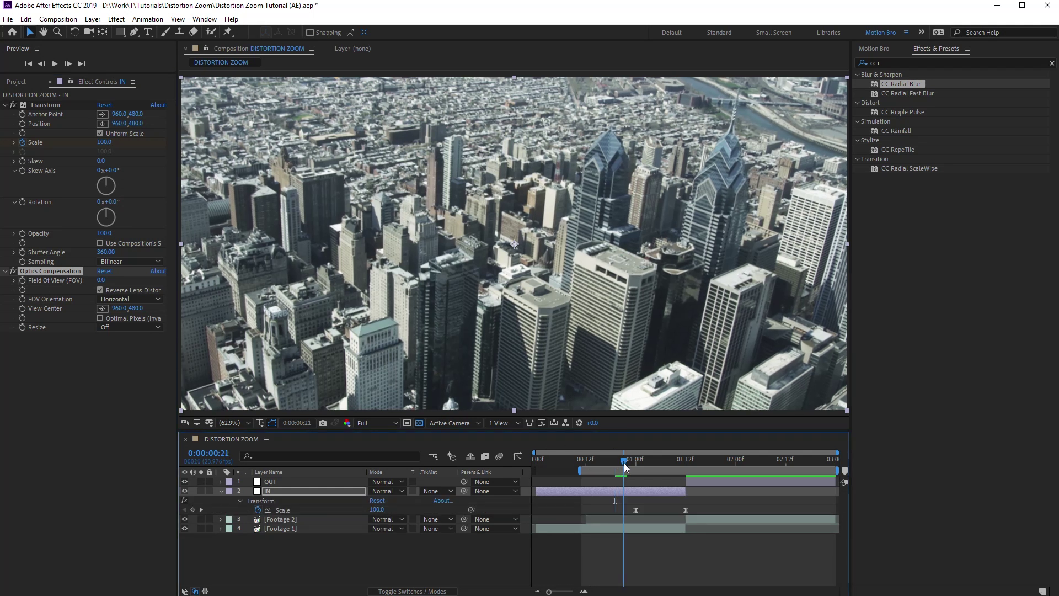
left_click(29, 282)
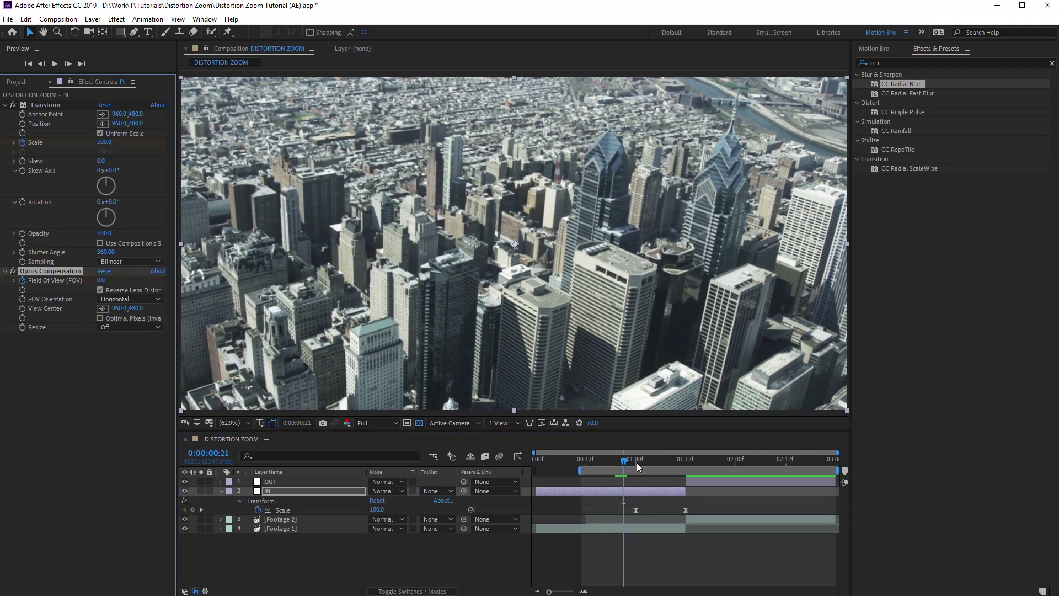
left_click_drag(633, 465, 681, 465)
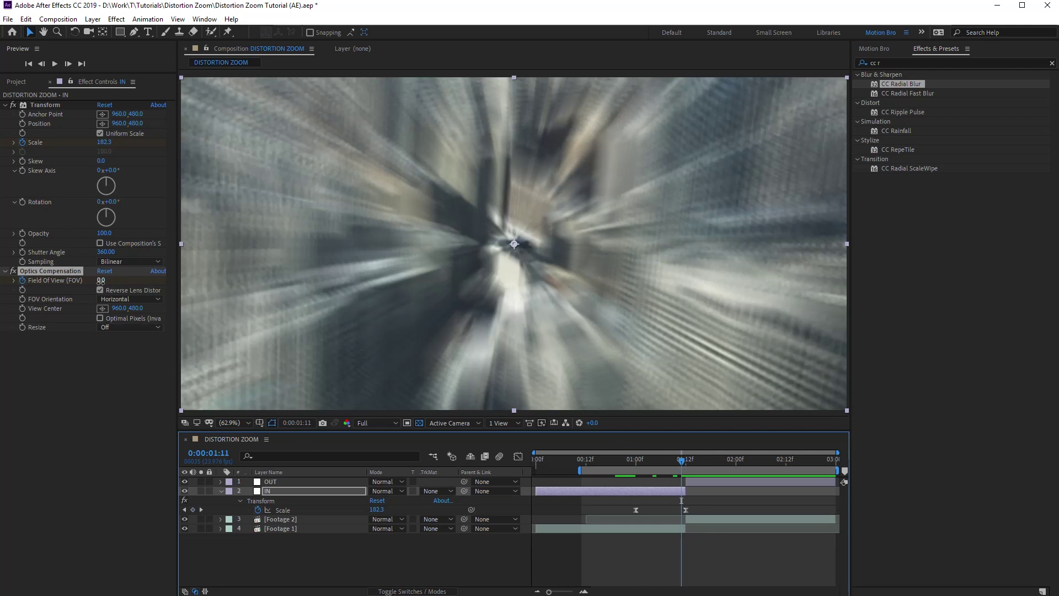
left_click(100, 280)
type("1")
key("Return")
mouse_move(623, 466)
left_mouse_down()
mouse_move(671, 472)
mouse_move(647, 474)
left_mouse_up()
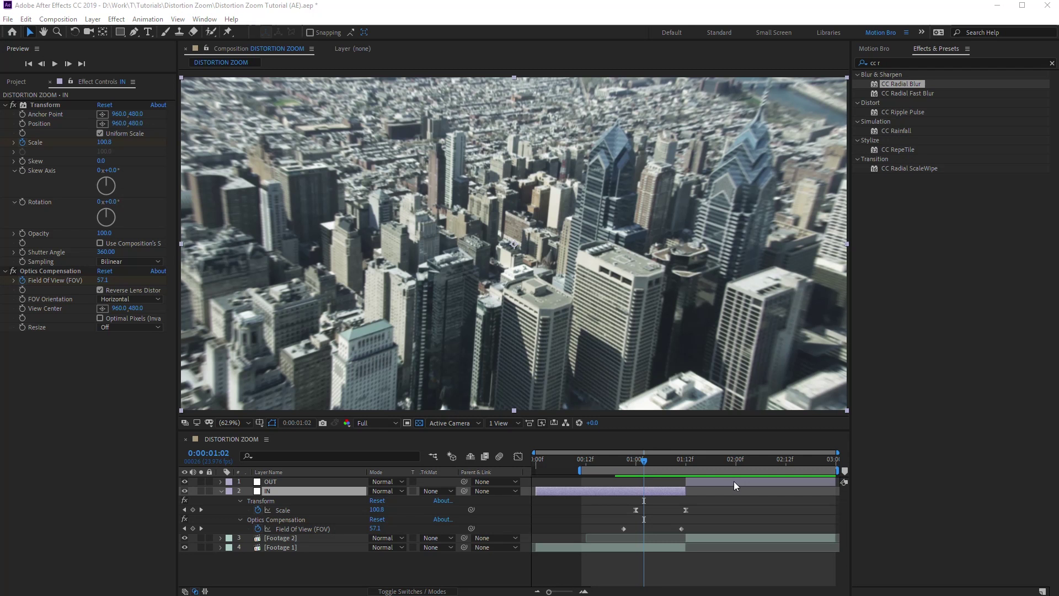
- Add Optics Compensation to the OUT layer
left_click(734, 482)
left_click(113, 19)
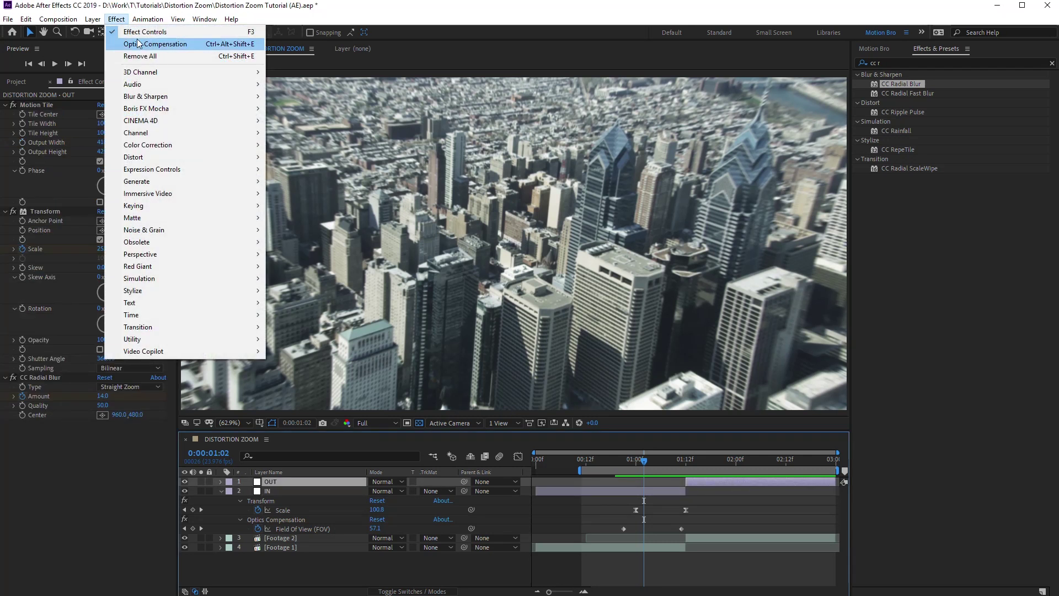
left_click(138, 43)
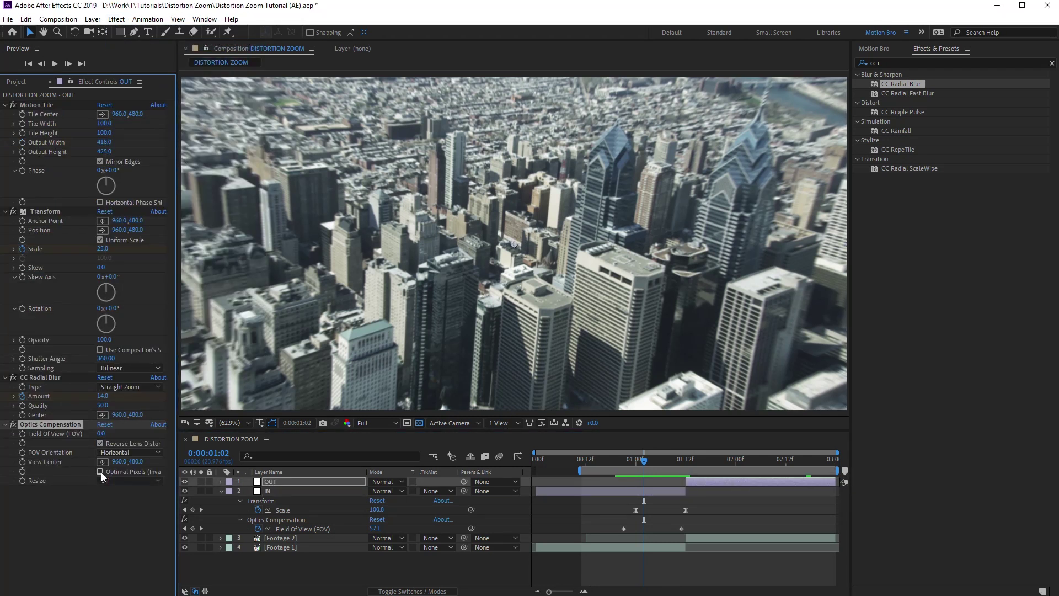
- Keyframe OUT's Field Of View at 160 at the cut and 0 later
left_click(685, 462)
key("u")
left_click(101, 433)
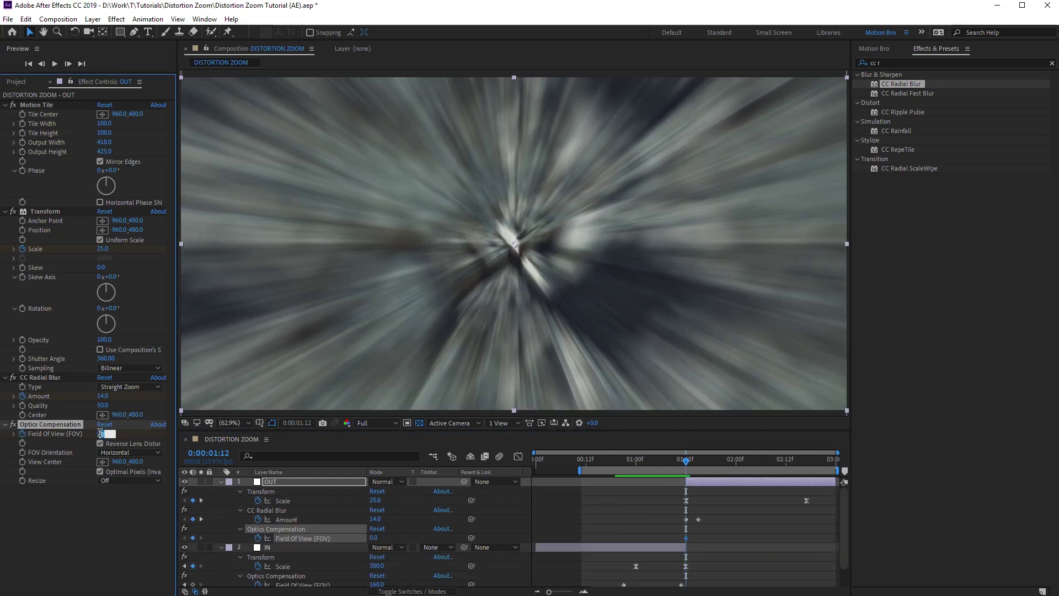
type("160")
key("Return")
left_click_drag(686, 462, 807, 468)
left_click(381, 536)
type("0")
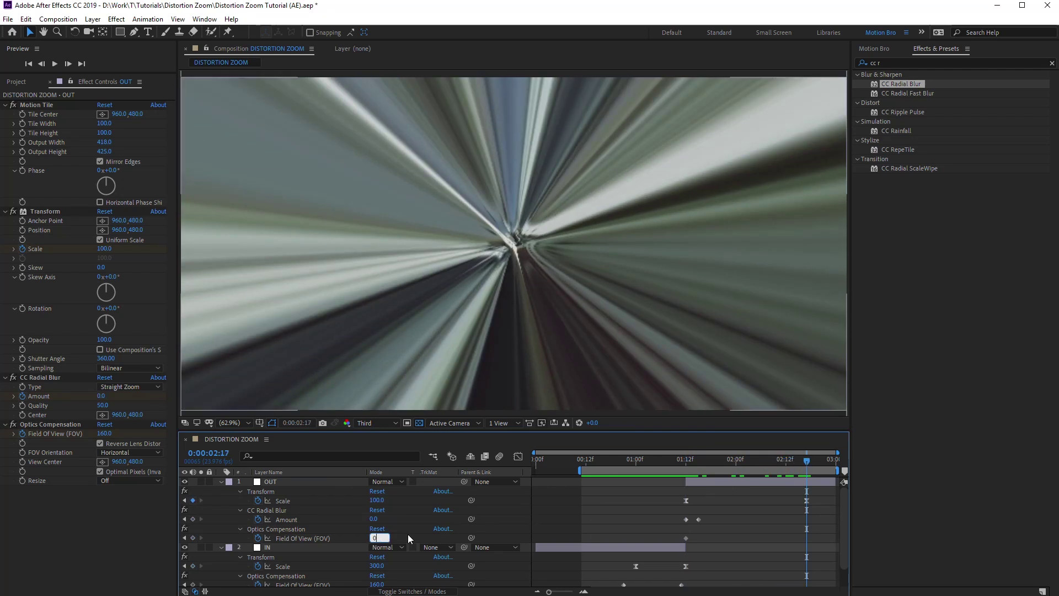
key("Return")
mouse_move(689, 463)
left_mouse_down()
mouse_move(794, 467)
mouse_move(686, 467)
left_mouse_up()
- In the Graph Editor, lengthen the last Field Of View key's handle for a gentler ease-out
left_click(321, 539)
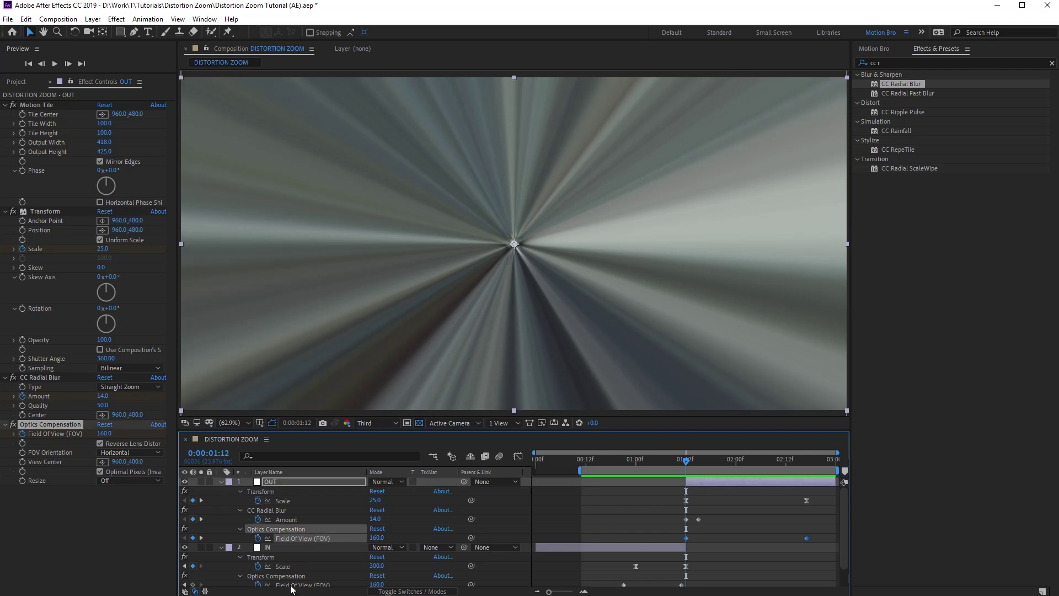
left_click(293, 585, "shift")
left_click(517, 457)
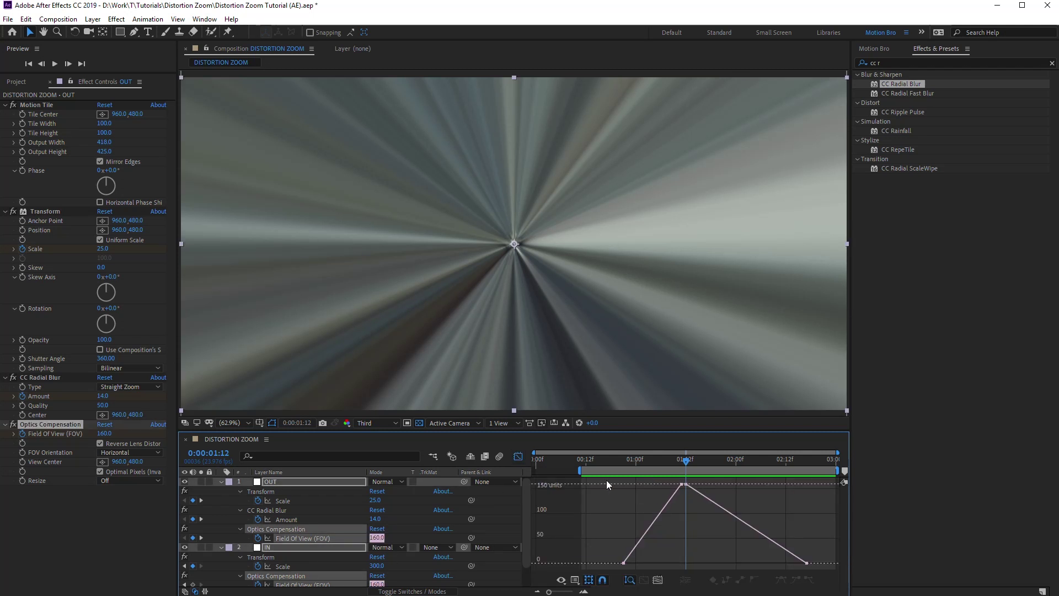
left_click_drag(606, 481, 819, 563)
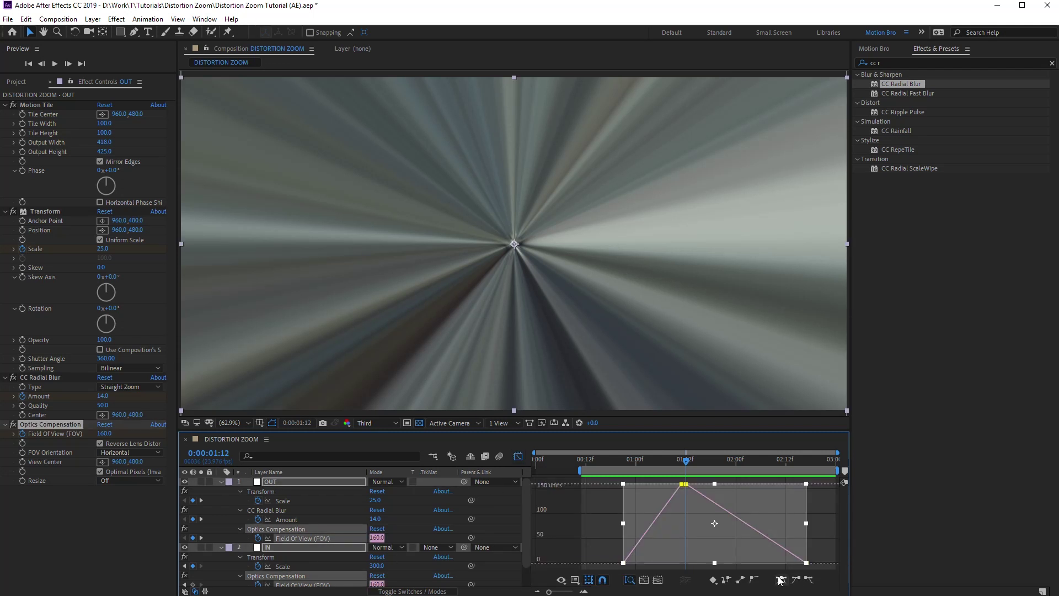
mouse_move(682, 484)
left_mouse_down()
mouse_move(627, 483)
mouse_move(709, 485)
mouse_move(777, 501)
mouse_move(724, 497)
left_mouse_up()
left_click(625, 461)
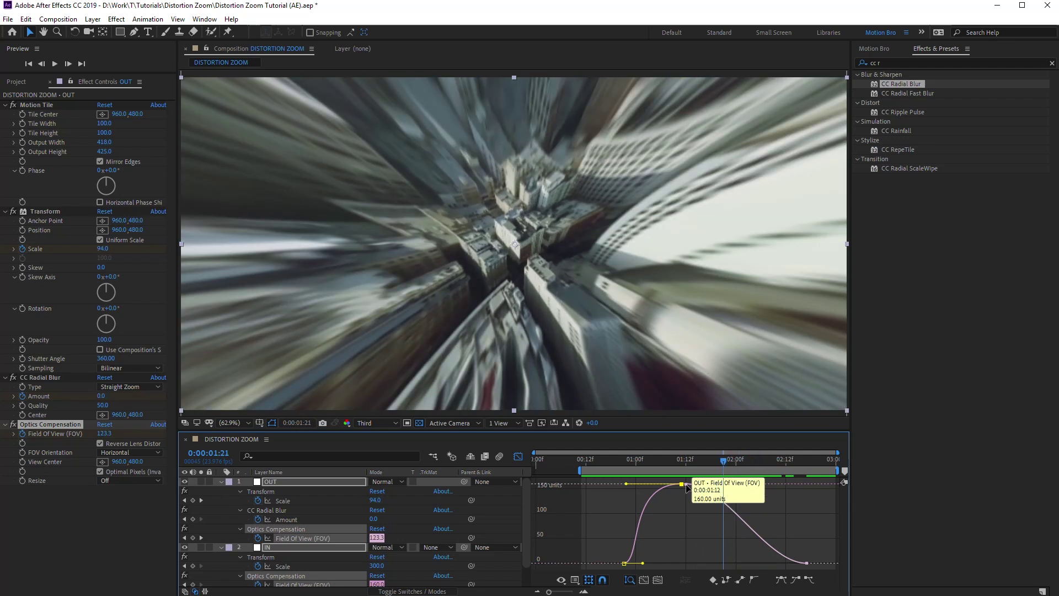
left_click_drag(766, 564, 717, 560)
key("space")
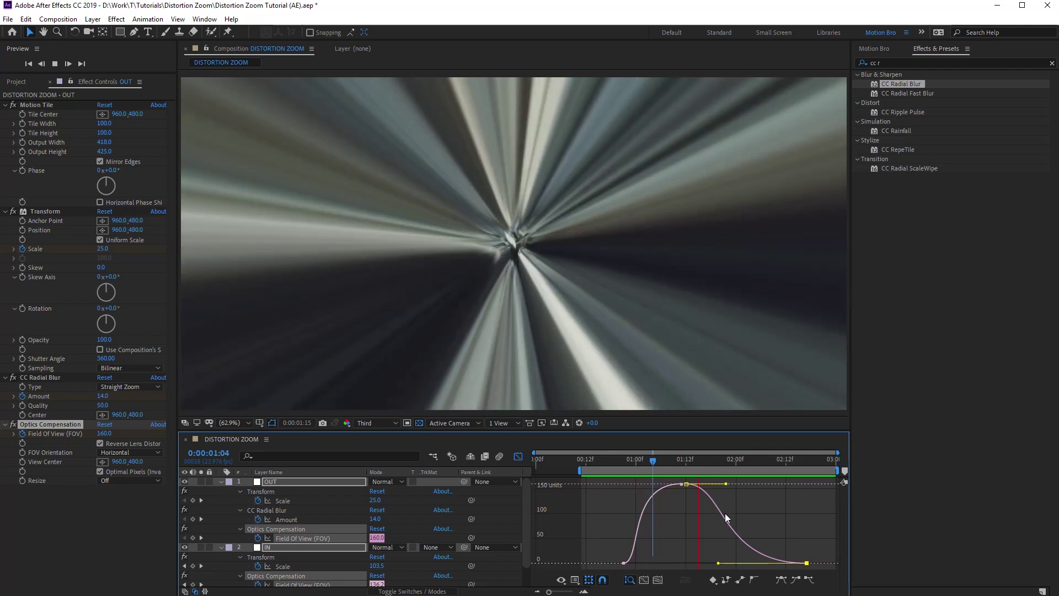
- Give OUT's Scale curve a smooth S-shaped ease in the Graph Editor
key("space")
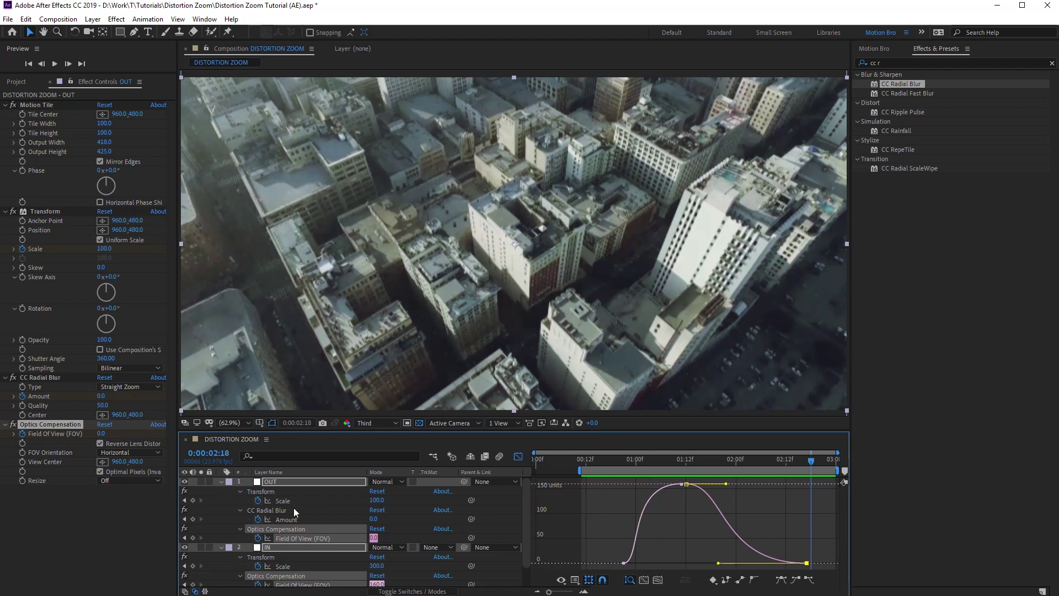
left_click(293, 502)
left_click_drag(682, 460, 704, 466)
left_click_drag(659, 544, 707, 552)
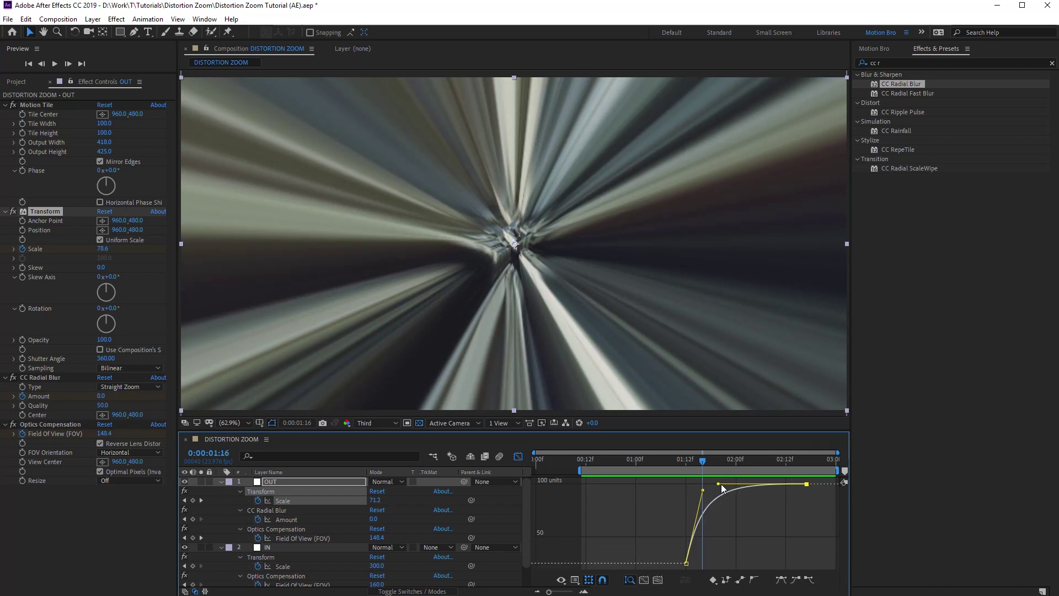
left_click_drag(703, 490, 729, 562)
key("space")
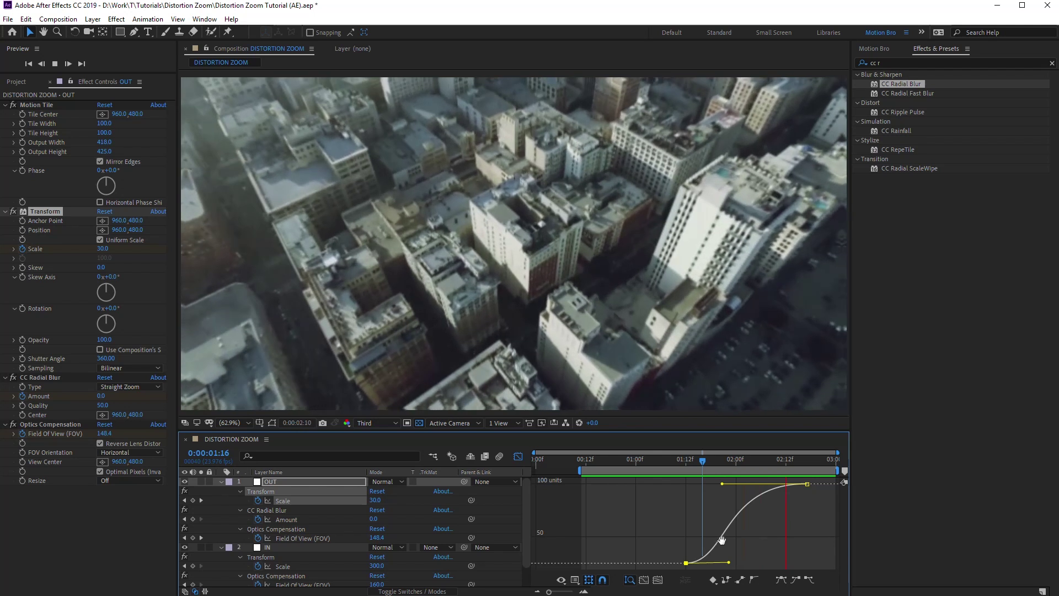
left_click_drag(662, 458, 711, 466)
- Adjust the Field Of View curve's ease handle so it falls sooner after 160
left_click(298, 538)
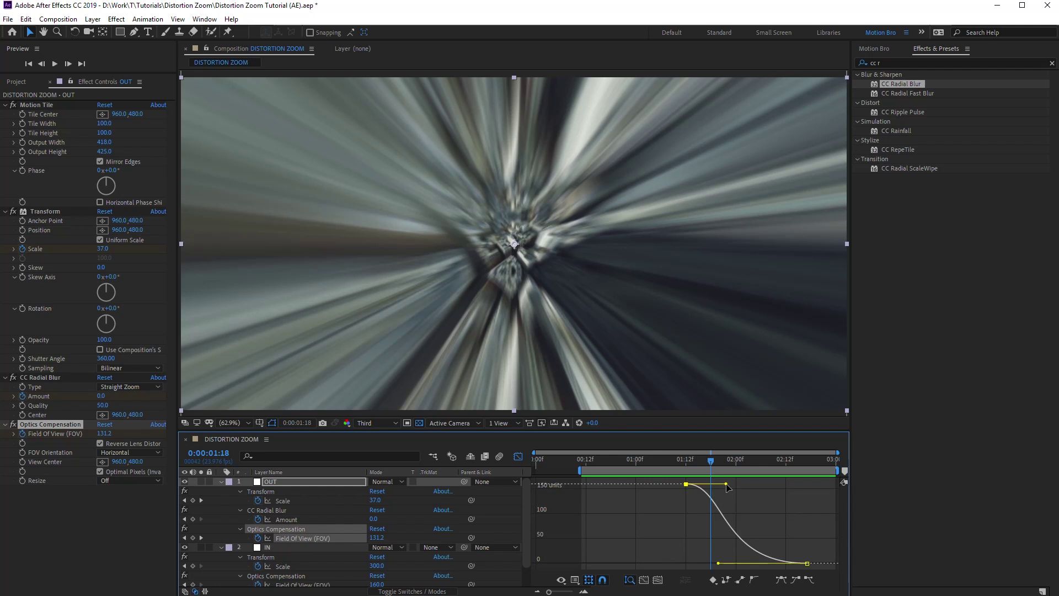
mouse_move(726, 485)
left_mouse_down()
mouse_move(716, 488)
mouse_move(706, 465)
mouse_move(726, 465)
mouse_move(662, 480)
left_mouse_up()
key("space")
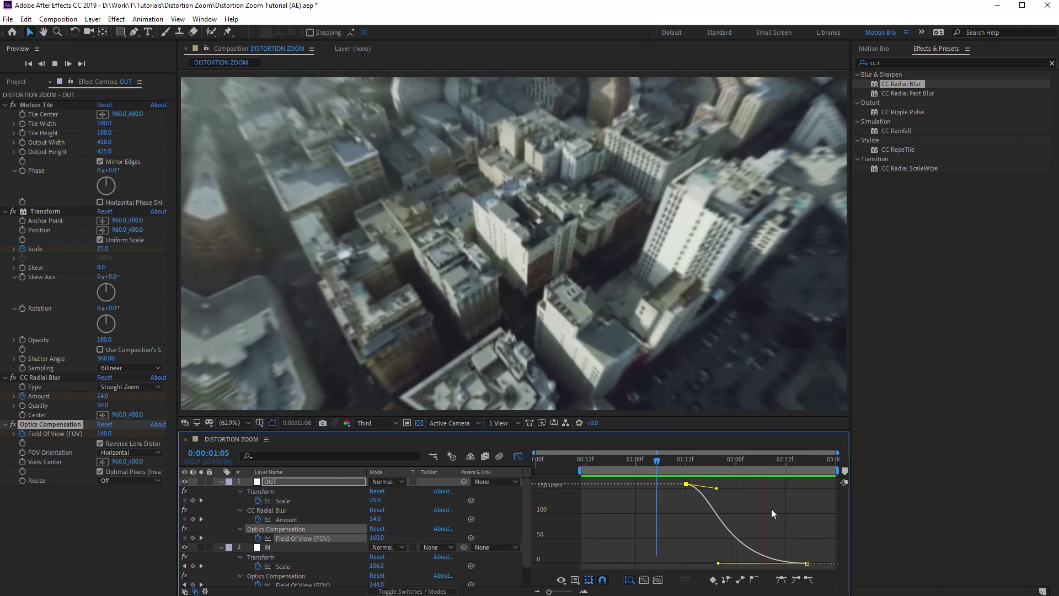
- Add an OUT Scale keyframe at 01:23 and push the final Scale and FOV keys later
key("shift+F3")
left_click(732, 465)
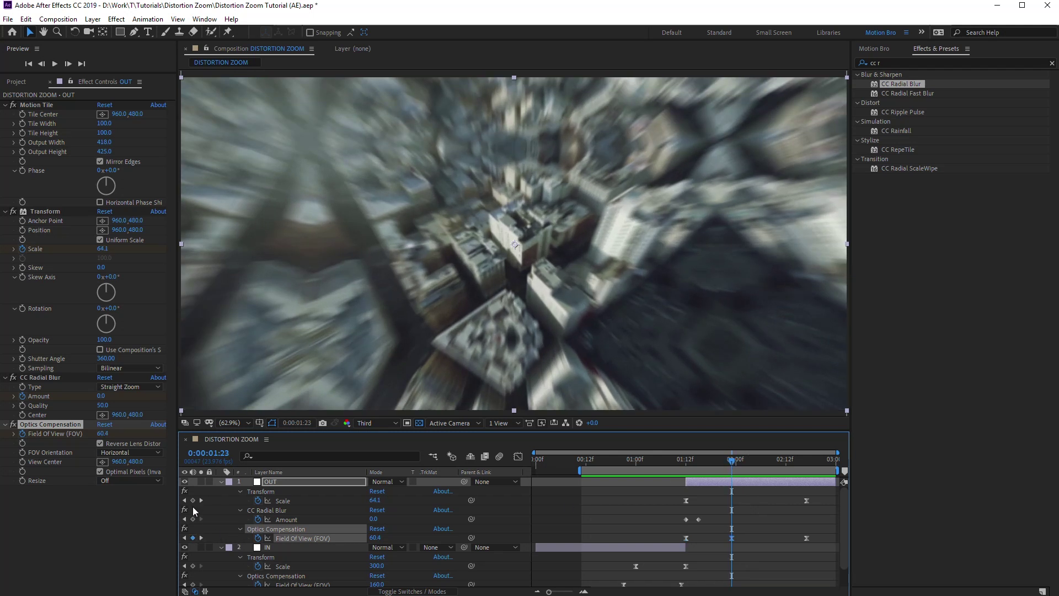
left_click(192, 499)
left_click_drag(795, 495, 826, 550)
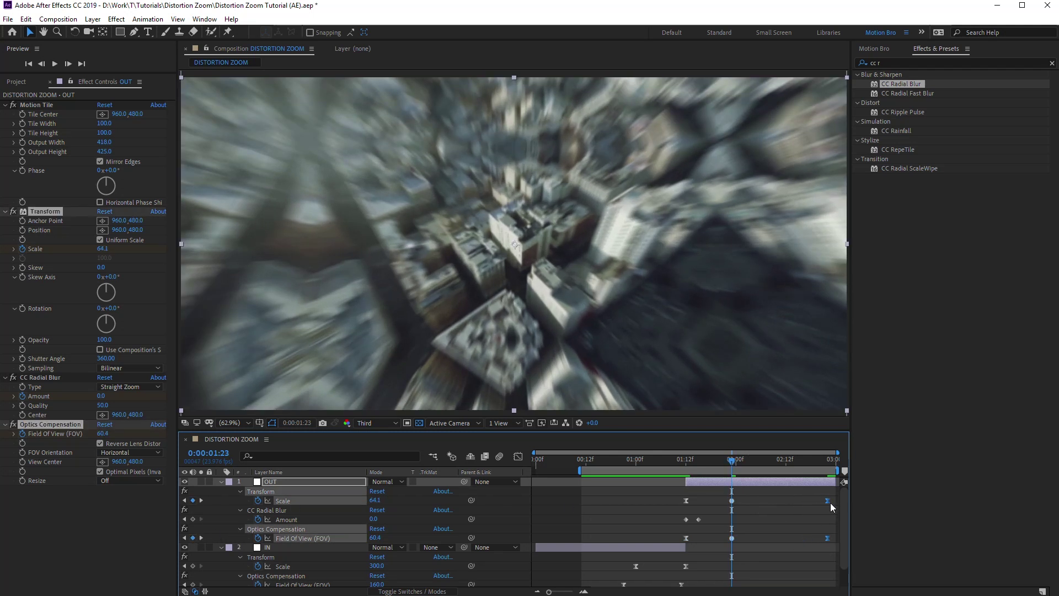
left_click_drag(830, 502, 834, 502)
- Set the mid keyframe to Scale 87.5 and Field Of View 25 in the graph
key("shift+F3")
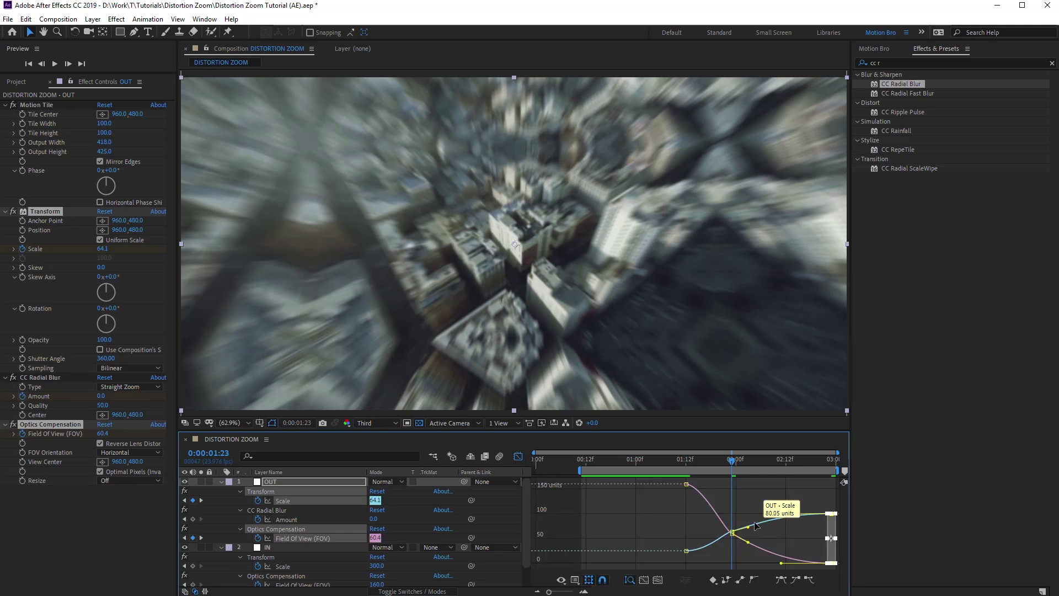
left_click_drag(729, 534, 734, 520)
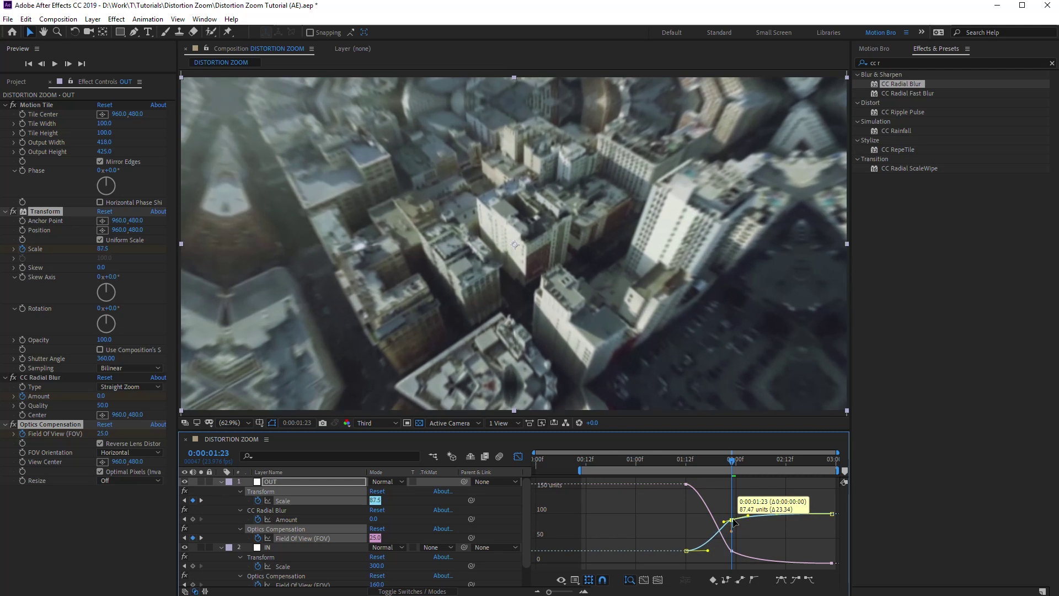
left_click(279, 502)
key("equal")
key("equal")
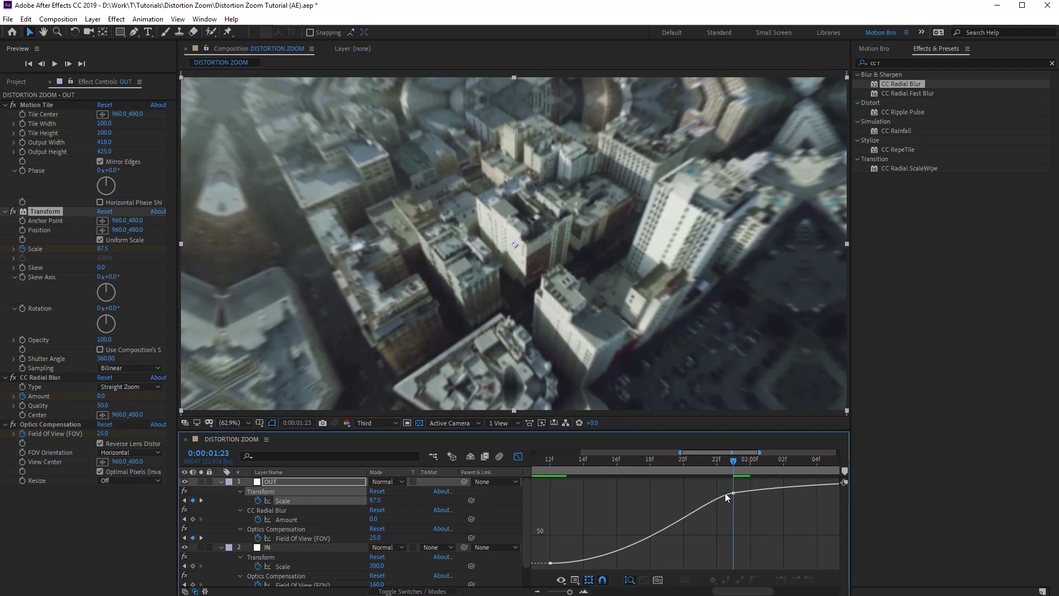
key("minus")
key("minus")
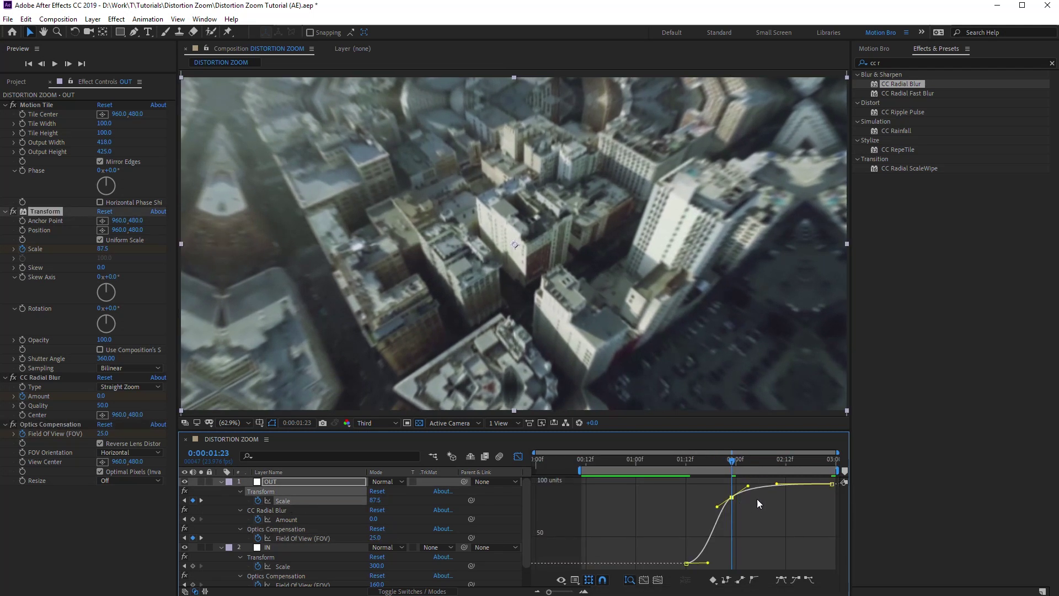
- Raise the Field Of View keyframe's ease handle for a smoother landing
left_click(288, 535)
key("equal")
key("equal")
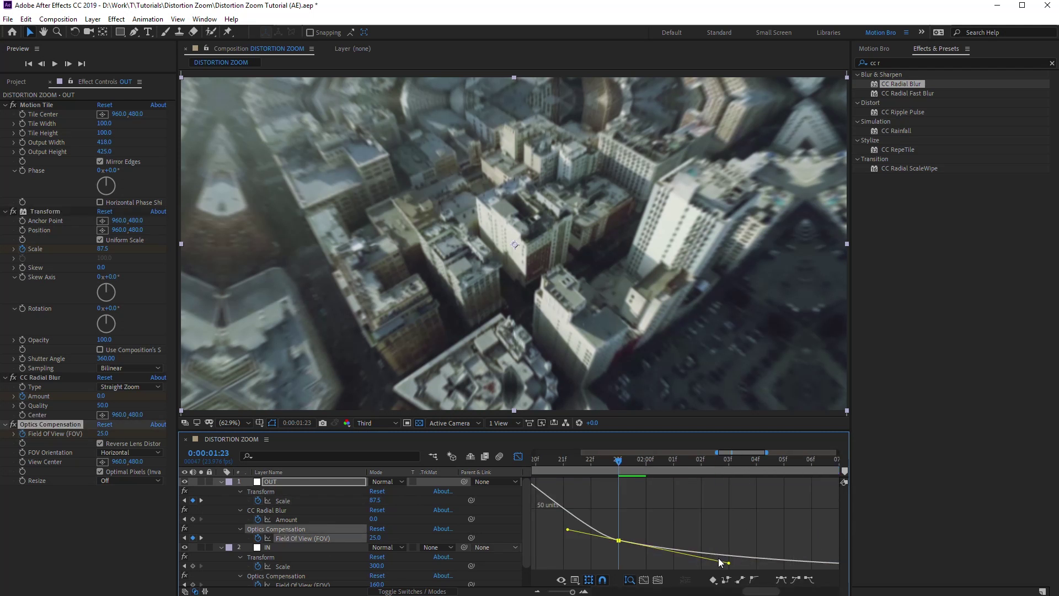
scroll(720, 561, "down", 2)
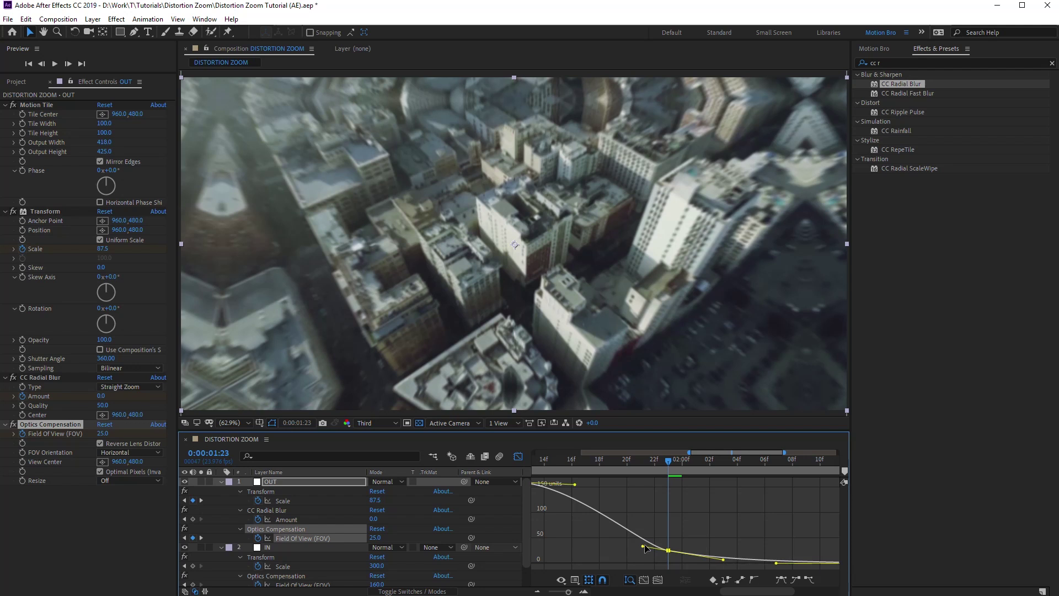
left_click_drag(604, 537, 604, 534)
key("minus")
key("minus")
key("space")
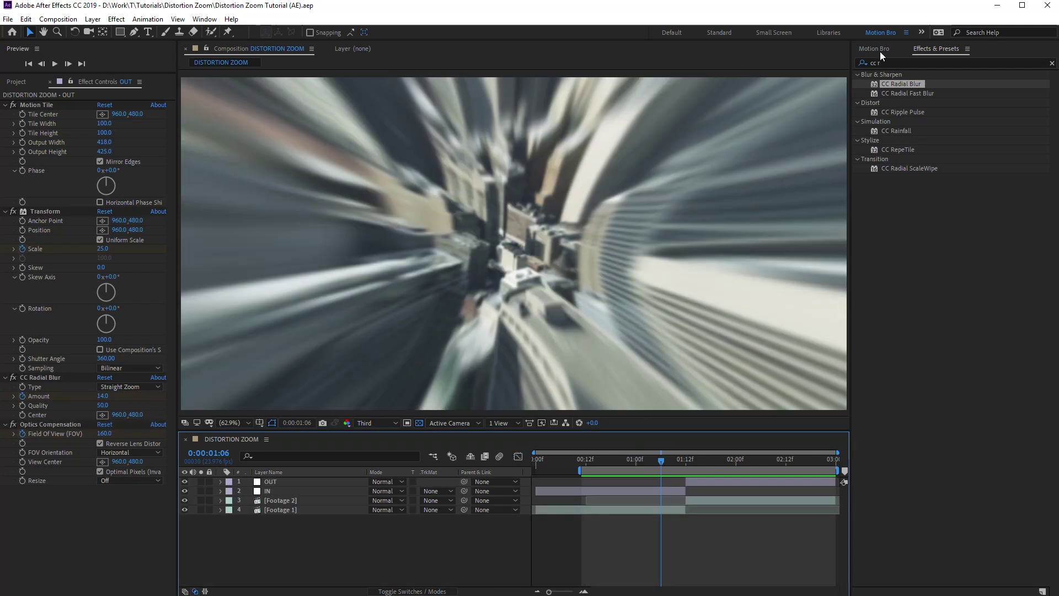
- Import the Optics chromatic shift preset from Motion Bro's FREE Static Elements pack
left_click(877, 49)
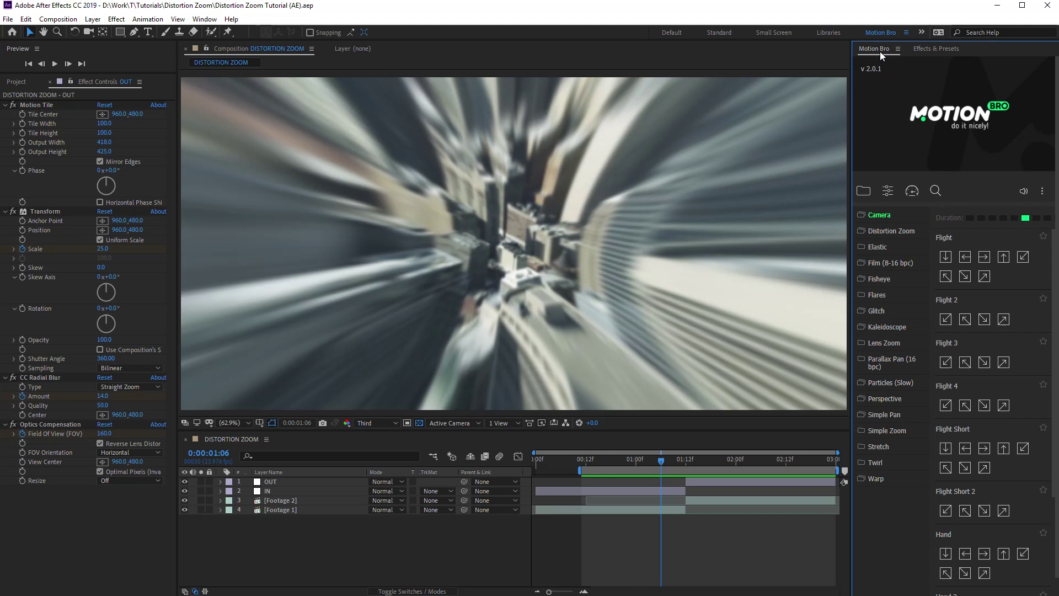
left_click(866, 190)
left_click(1017, 263)
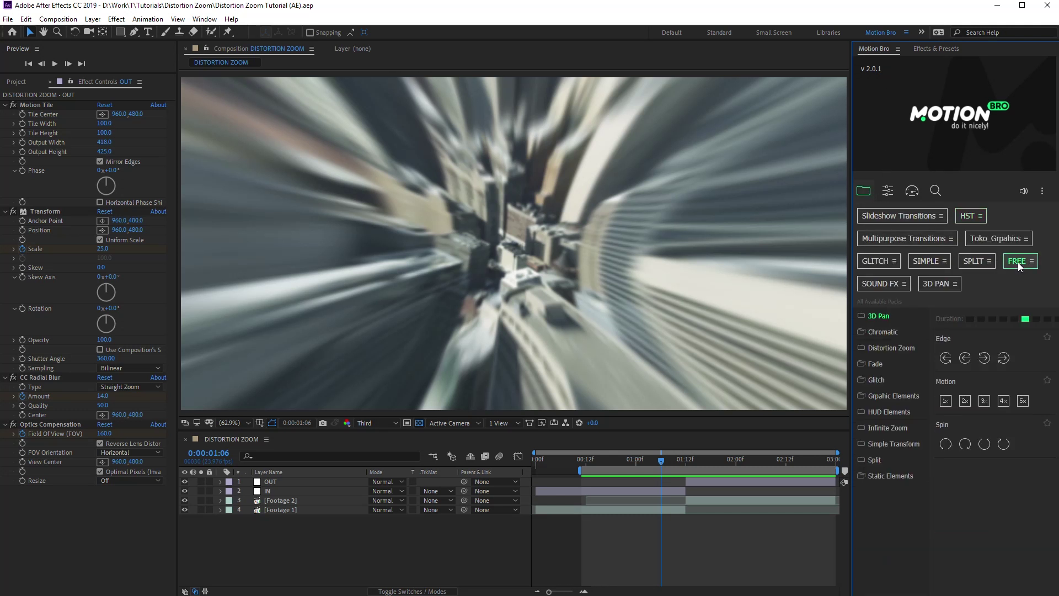
left_click(894, 476)
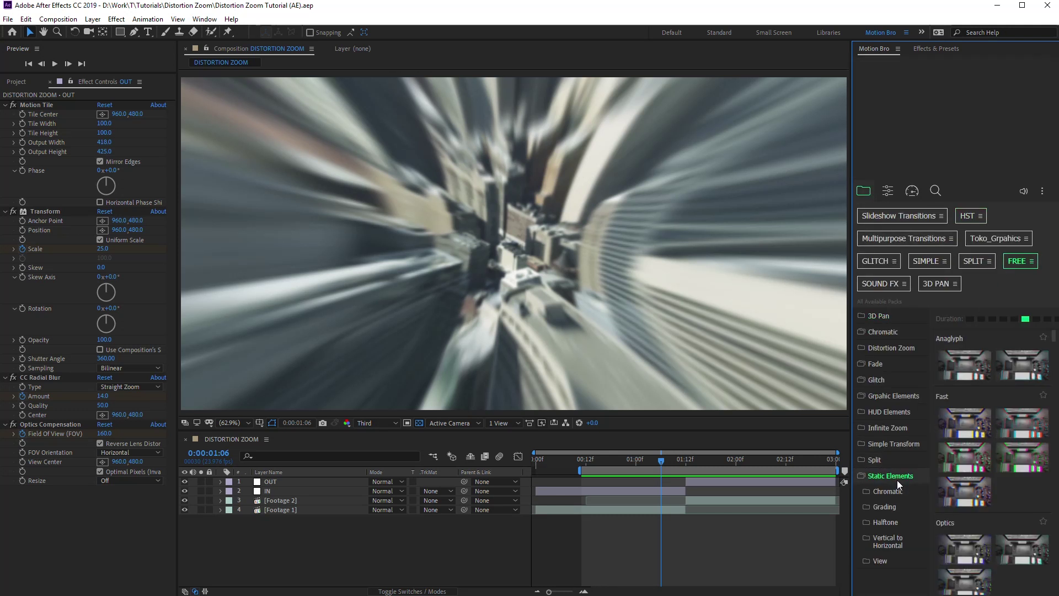
scroll(968, 485, "down", 2)
left_click(967, 479)
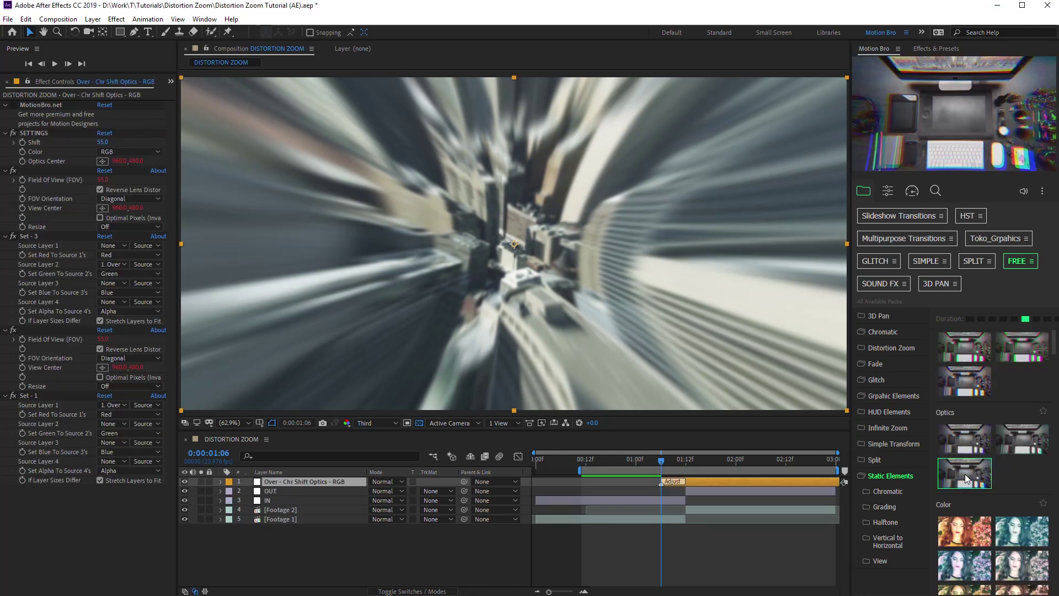
- Trim the chromatic layer to start at 0:21 and keyframe Shift 0, 55, then 0 at 02:23
mouse_move(679, 485)
left_mouse_down()
mouse_move(662, 484)
mouse_move(671, 462)
mouse_move(704, 466)
mouse_move(687, 468)
left_mouse_up()
left_click(22, 143)
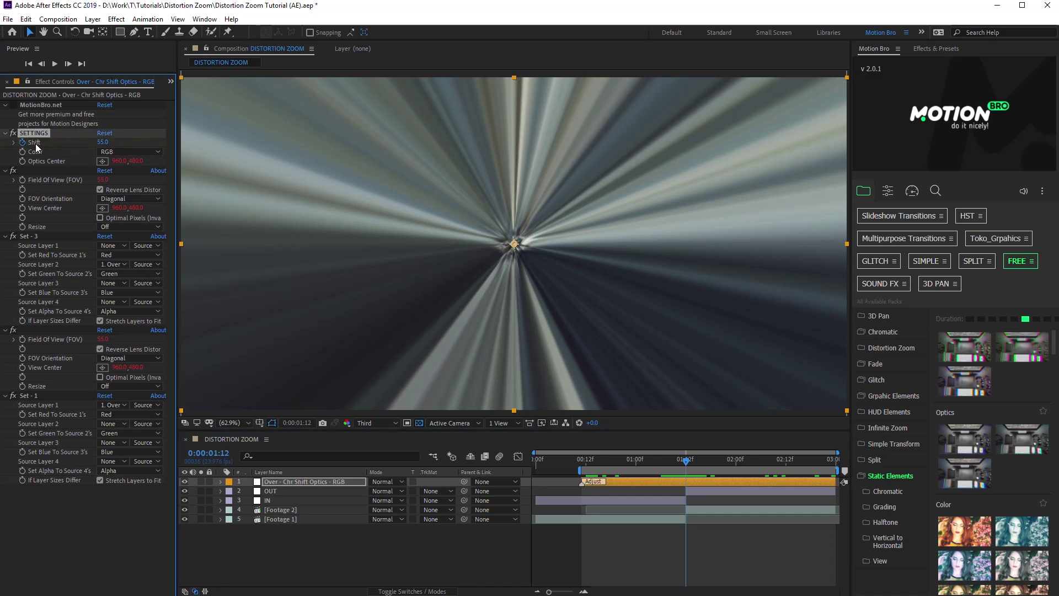
scroll(684, 478, "down", 5)
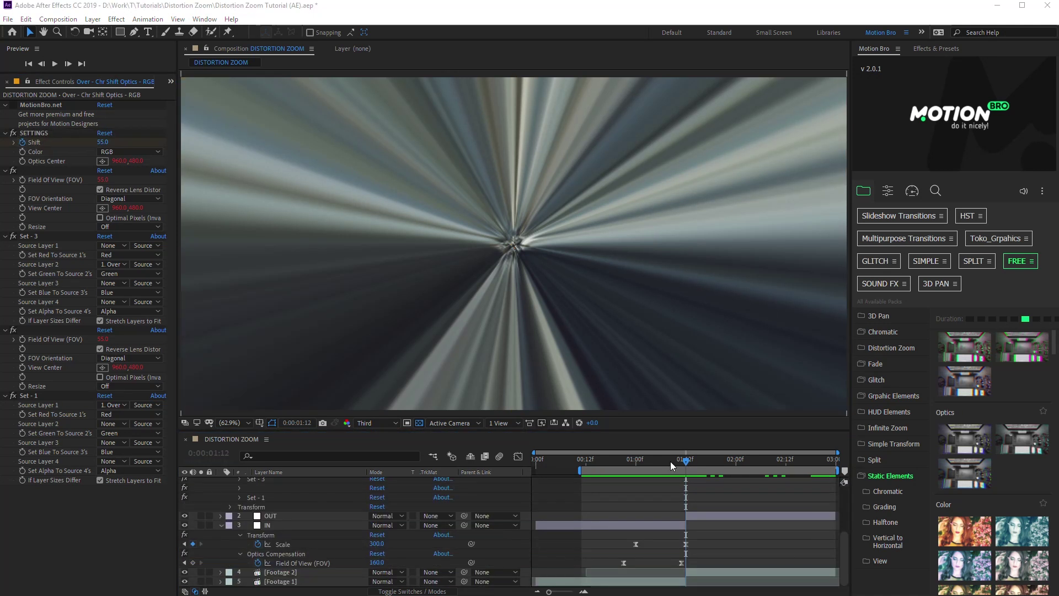
left_click_drag(668, 461, 632, 459)
scroll(588, 489, "up", 5)
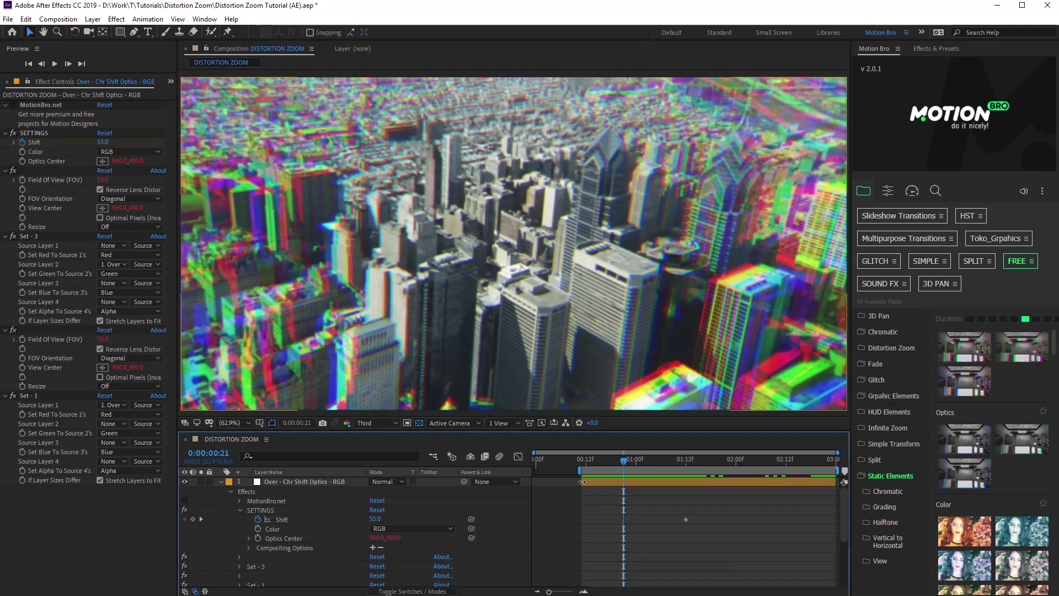
left_click_drag(581, 481, 620, 485)
left_click_drag(376, 519, 342, 519)
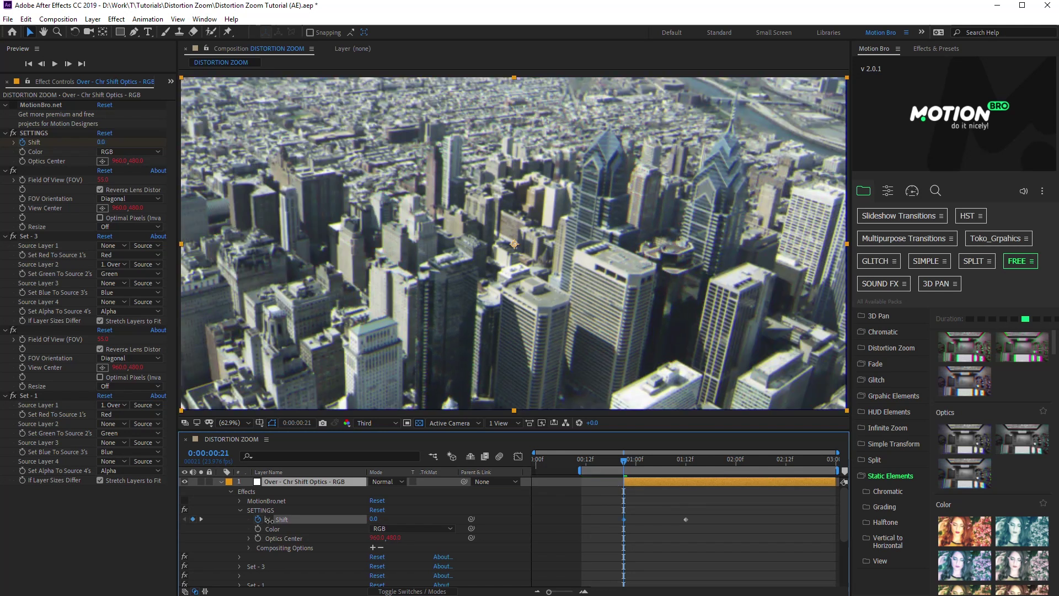
left_click_drag(686, 468, 825, 469)
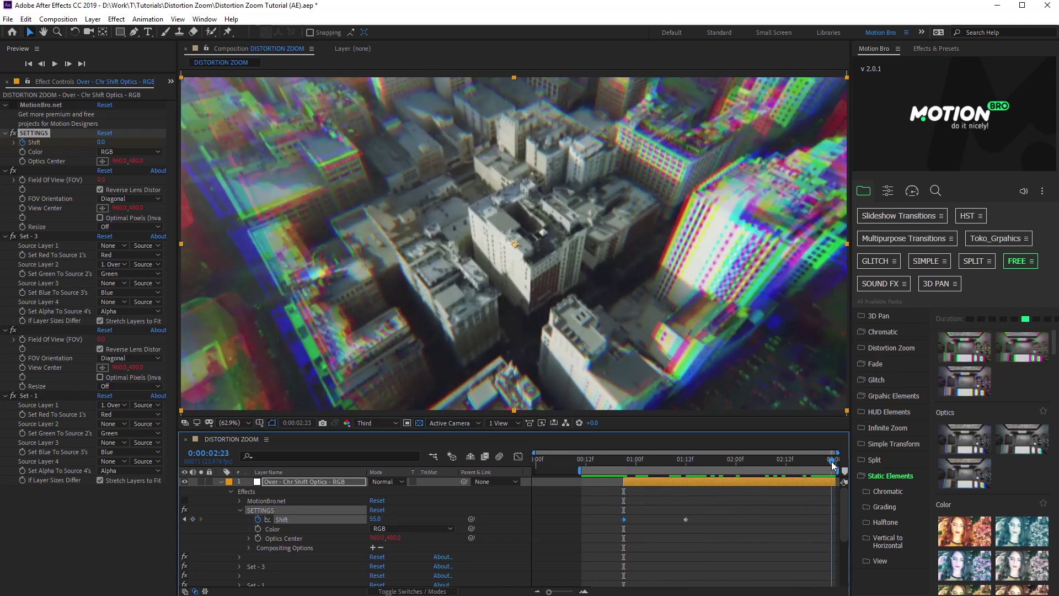
left_click_drag(376, 519, 261, 520)
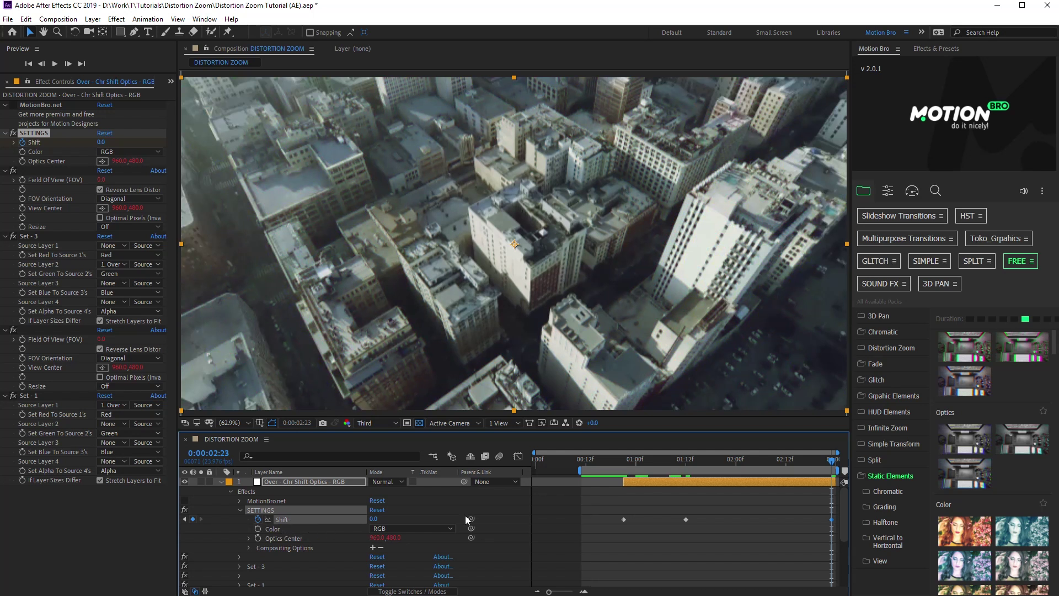
left_click_drag(625, 461, 752, 459)
- Ease the Shift keyframes in the Graph Editor, giving the final key a long ease-in
left_click(519, 458)
left_click_drag(606, 484, 837, 571)
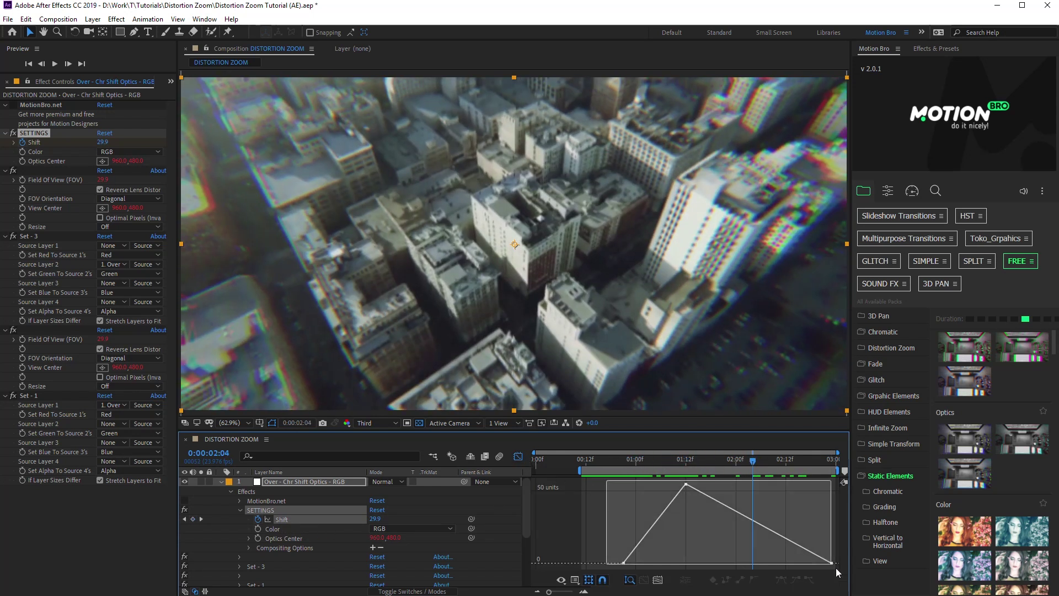
left_click(798, 478)
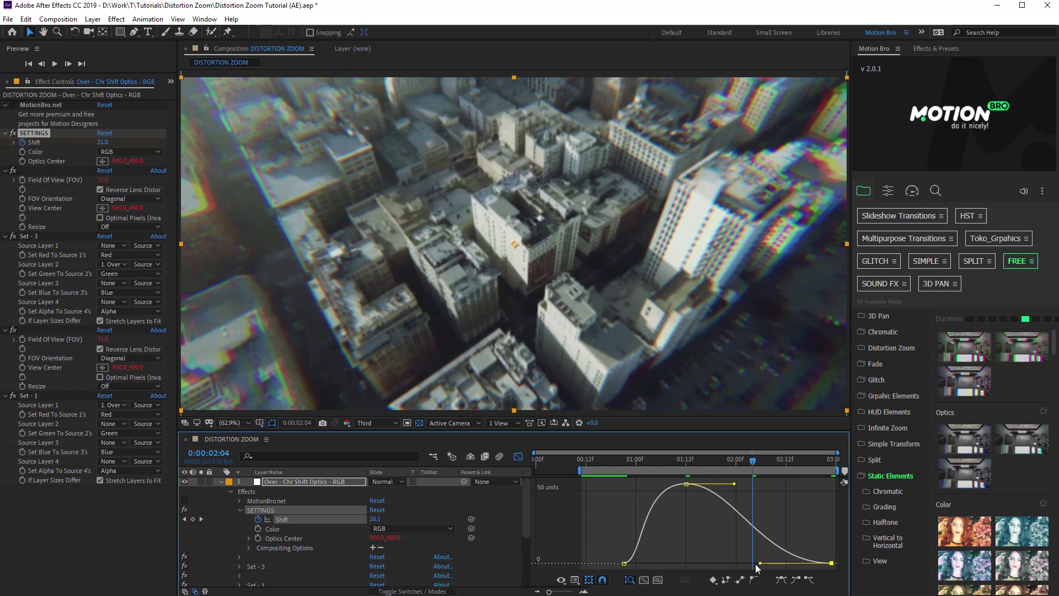
left_click_drag(755, 568, 751, 568)
left_click_drag(735, 487, 753, 484)
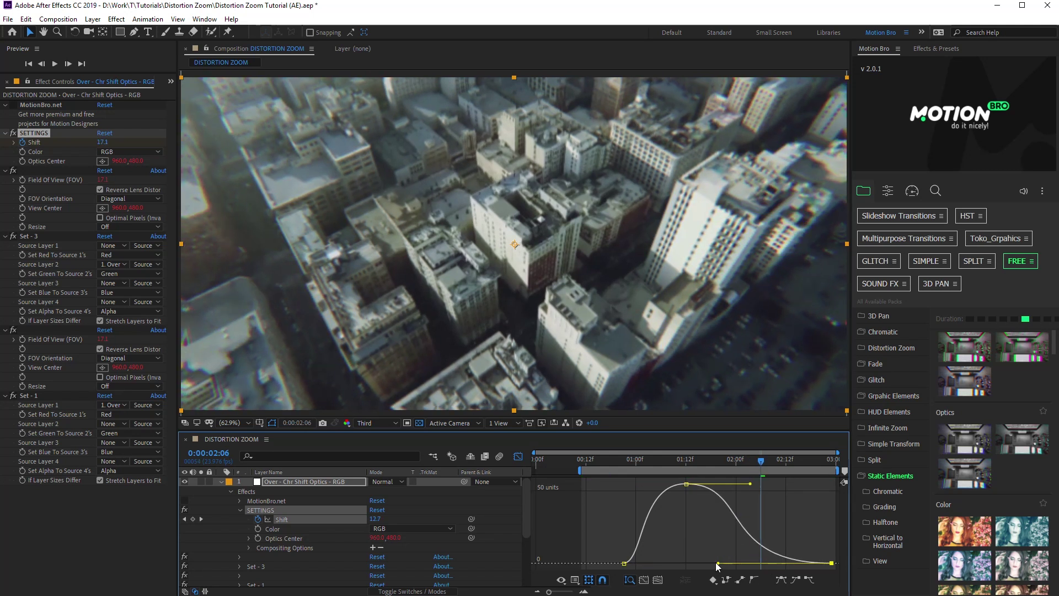
left_click_drag(751, 562, 710, 562)
- Add a null named Target Control and set the chromatic shift's Optics Center to 0,0
key("space")
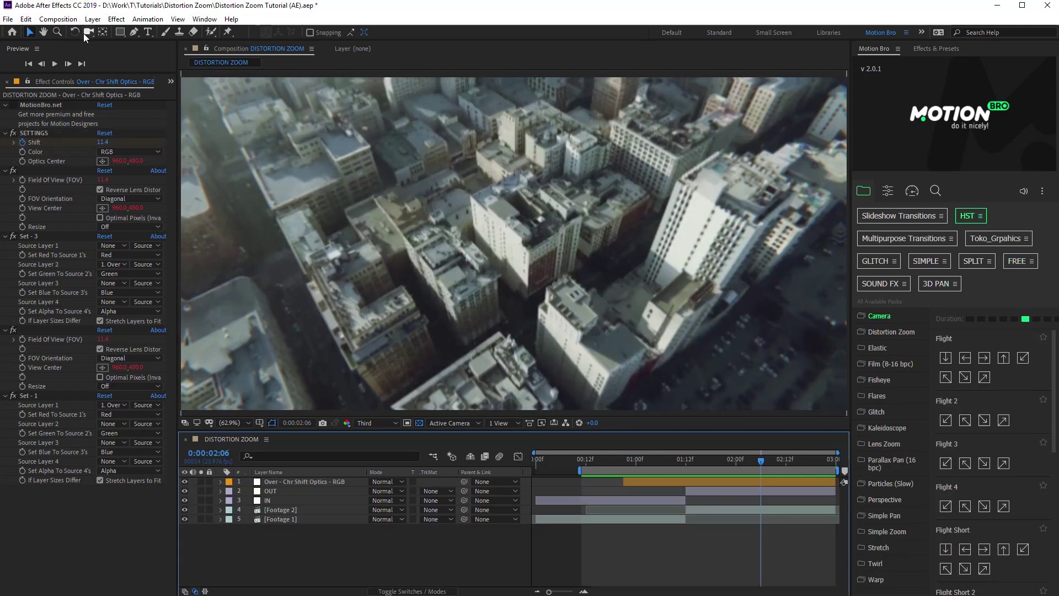
left_click(92, 19)
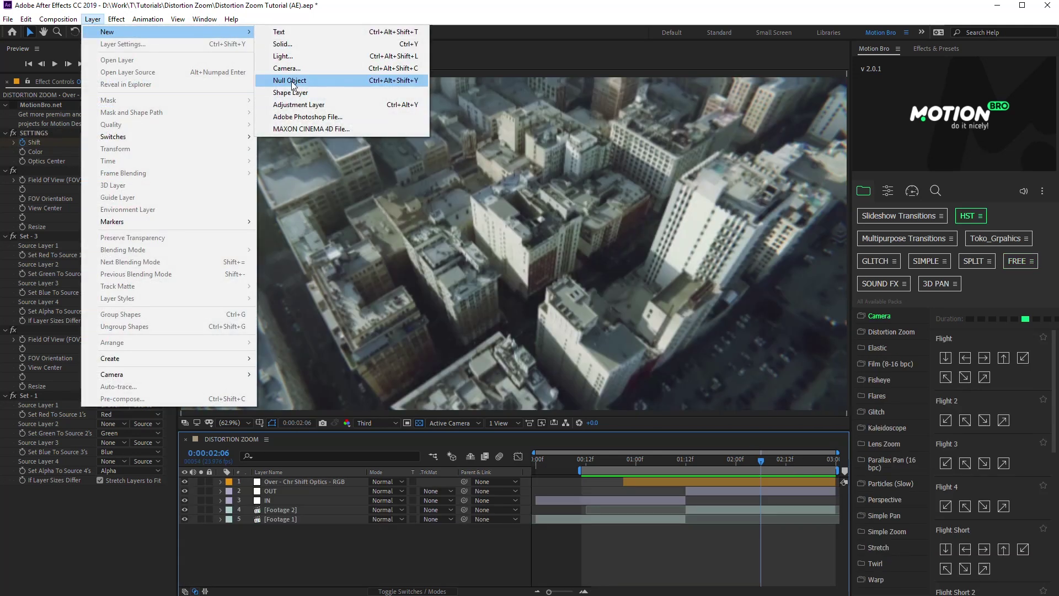
left_click(291, 81)
key("Return")
type("Target Control")
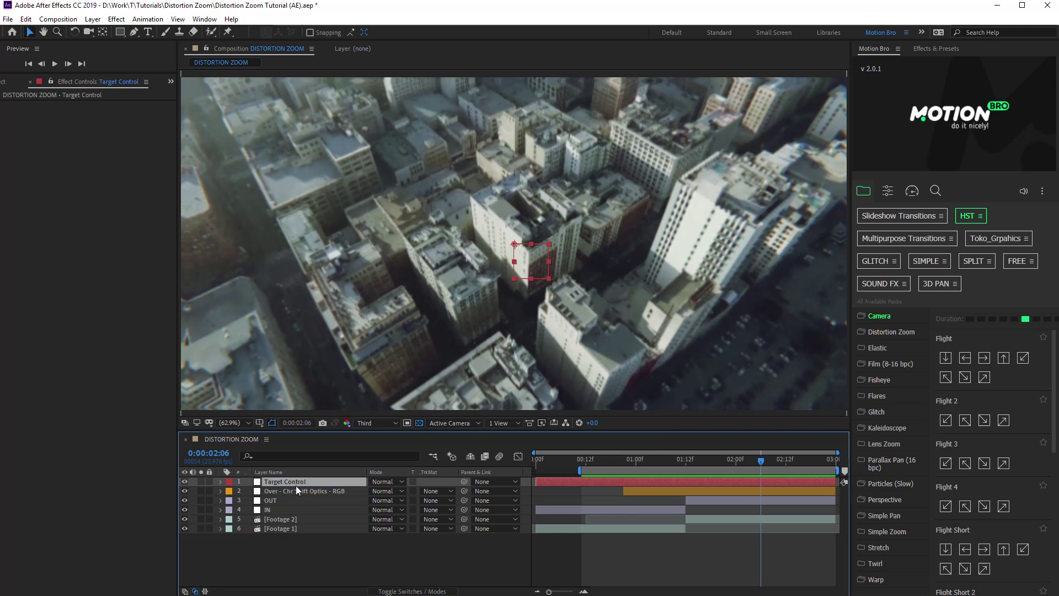
left_click(297, 490)
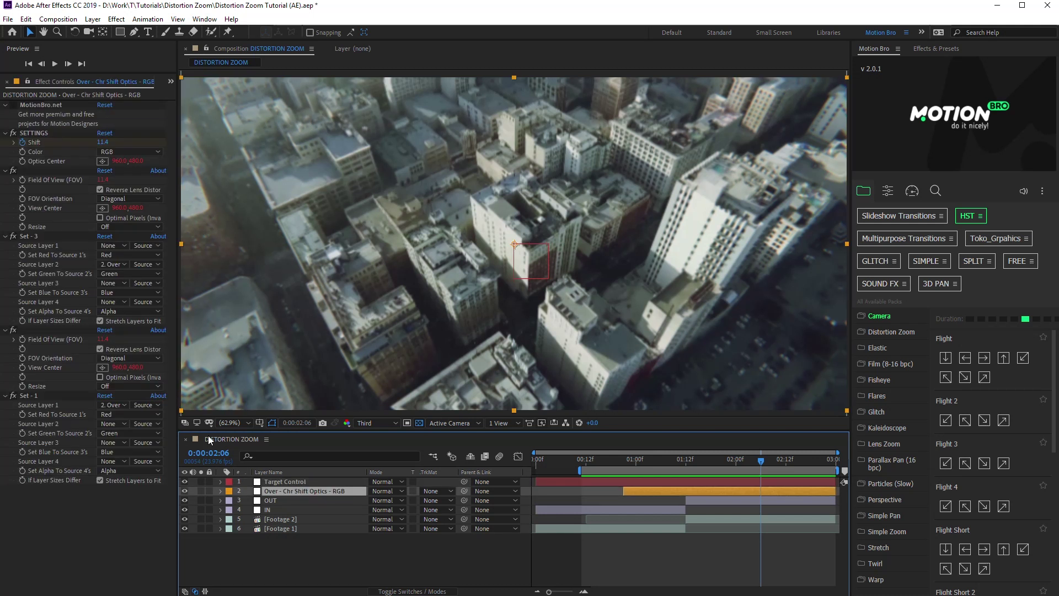
left_click(25, 161, "alt")
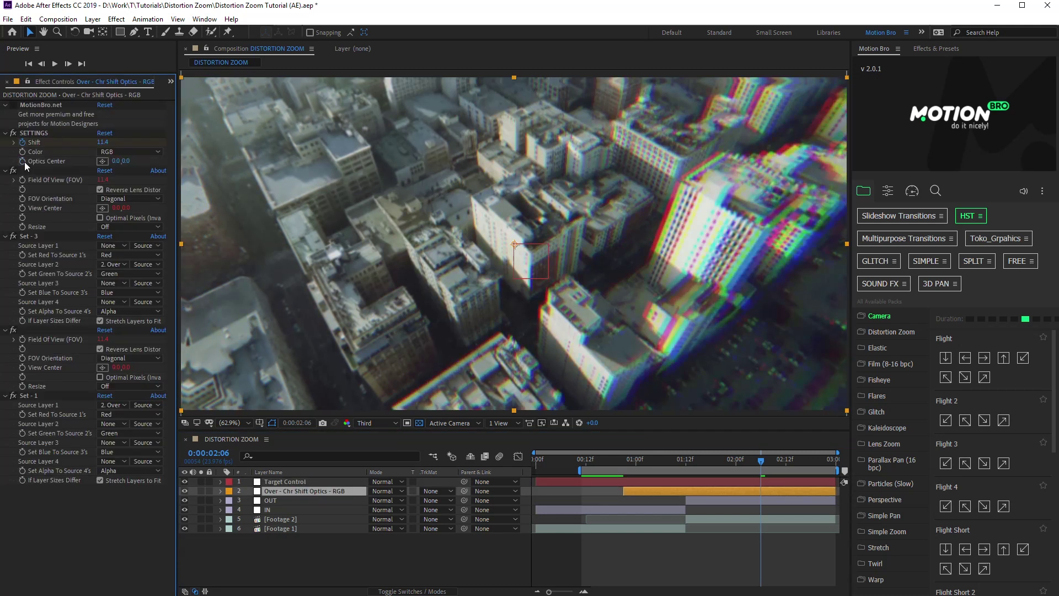
- Pick-whip the chromatic Optics Center to Target Control's Position and copy that expression
left_click(22, 161, "alt")
left_click(284, 479)
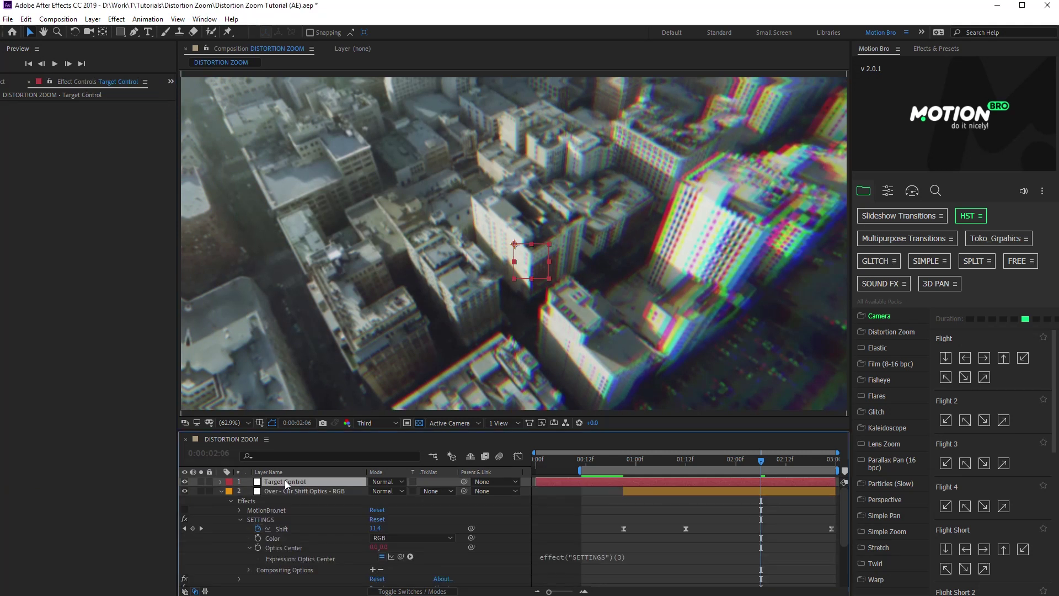
key("p")
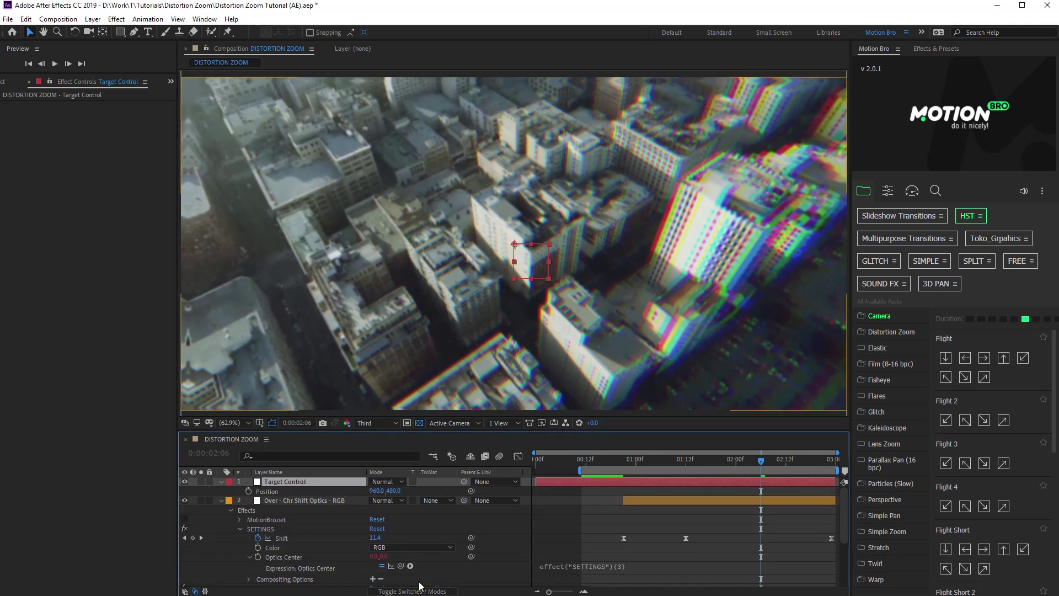
left_click(589, 570)
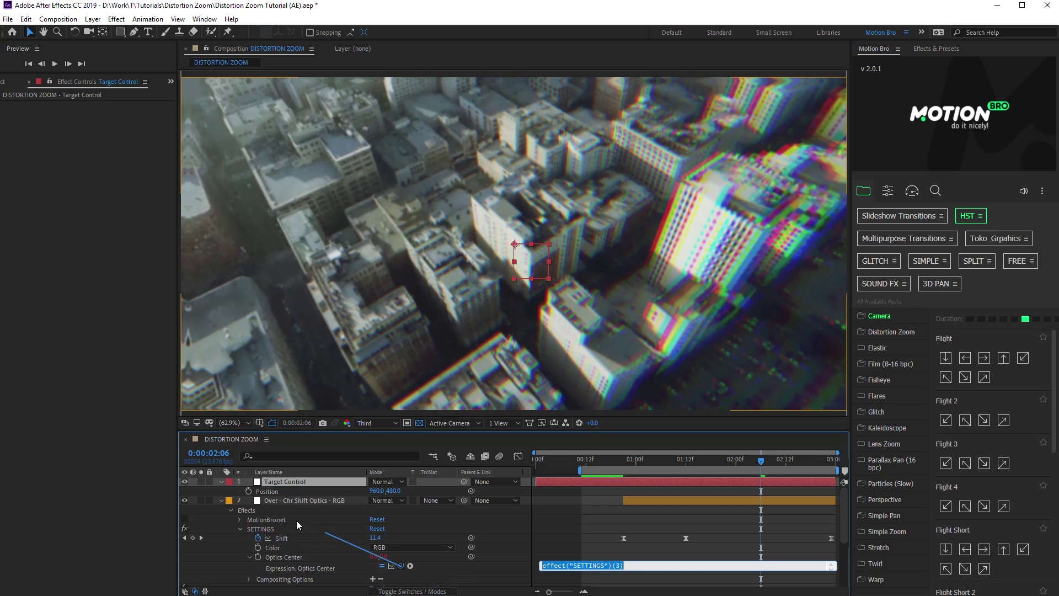
left_click_drag(292, 521, 267, 491)
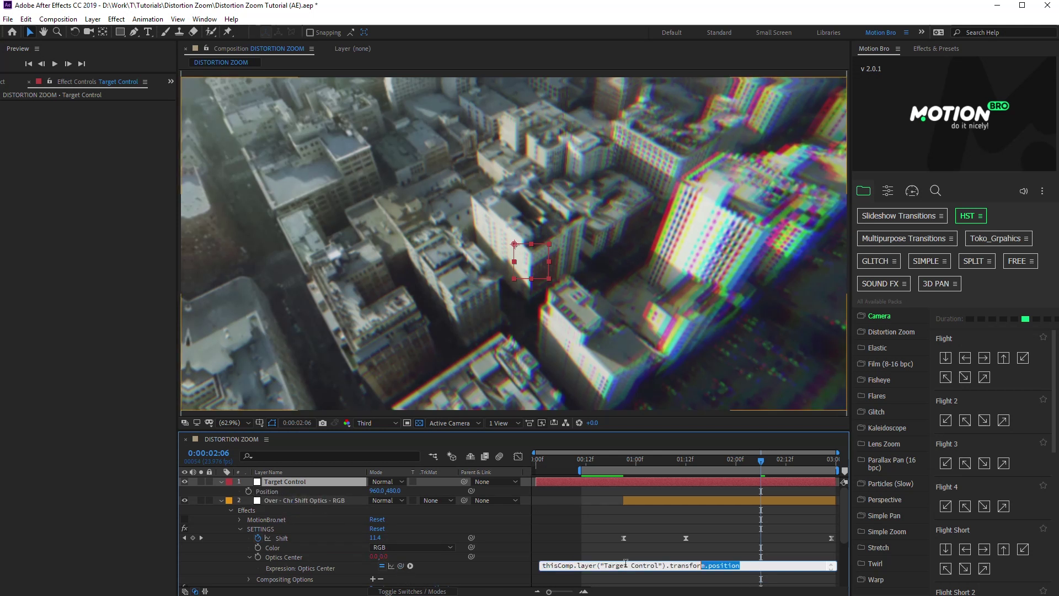
right_click(551, 565)
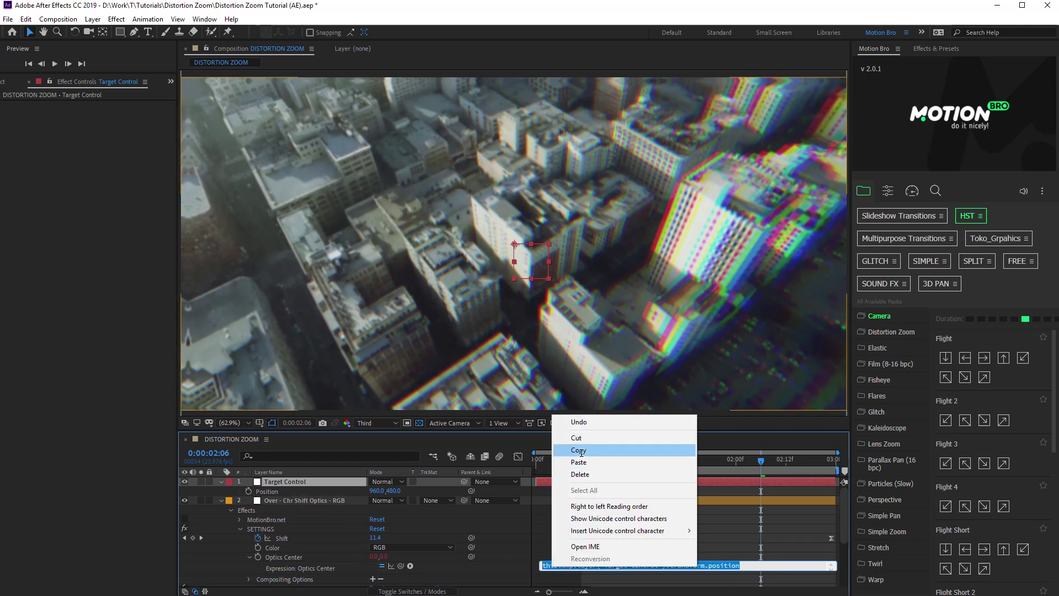
left_click(579, 449)
left_click(221, 500)
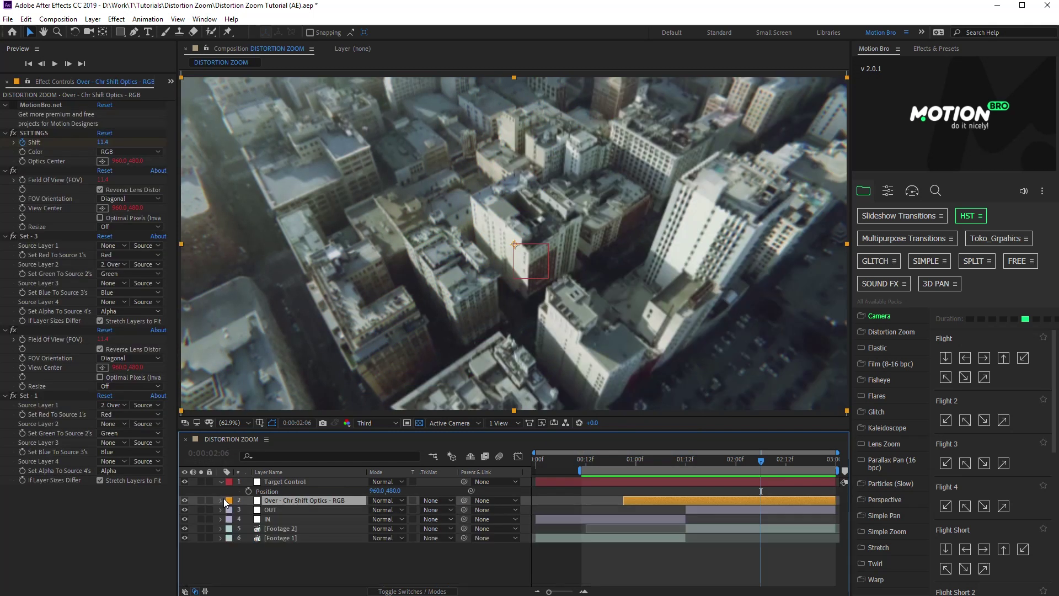
- Paste the Target Control expression into OUT's Anchor Point and Position
left_click(277, 510)
left_click(22, 221, "alt")
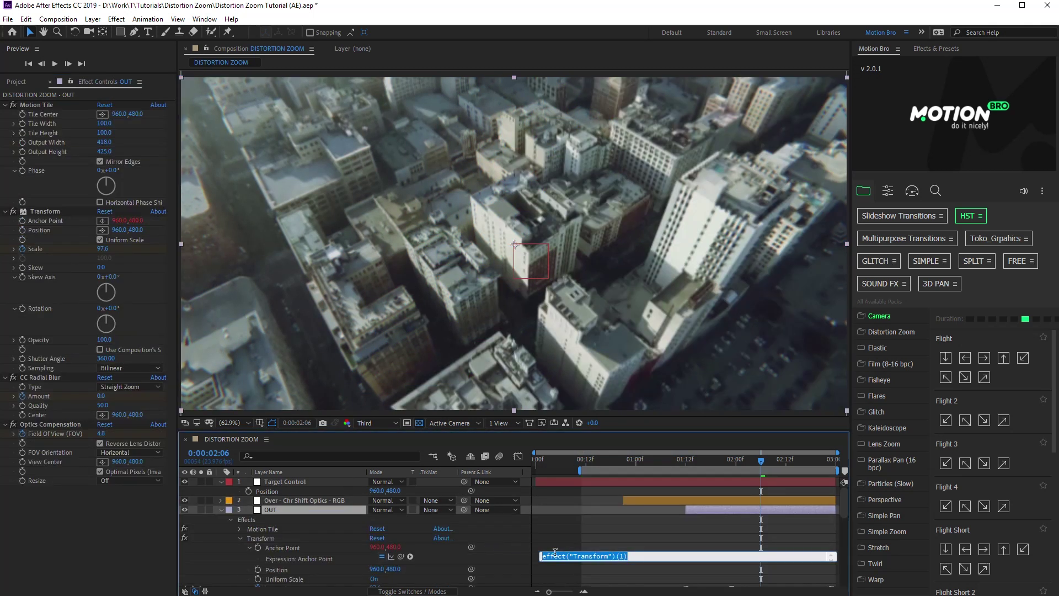
right_click(555, 552)
left_click(585, 450)
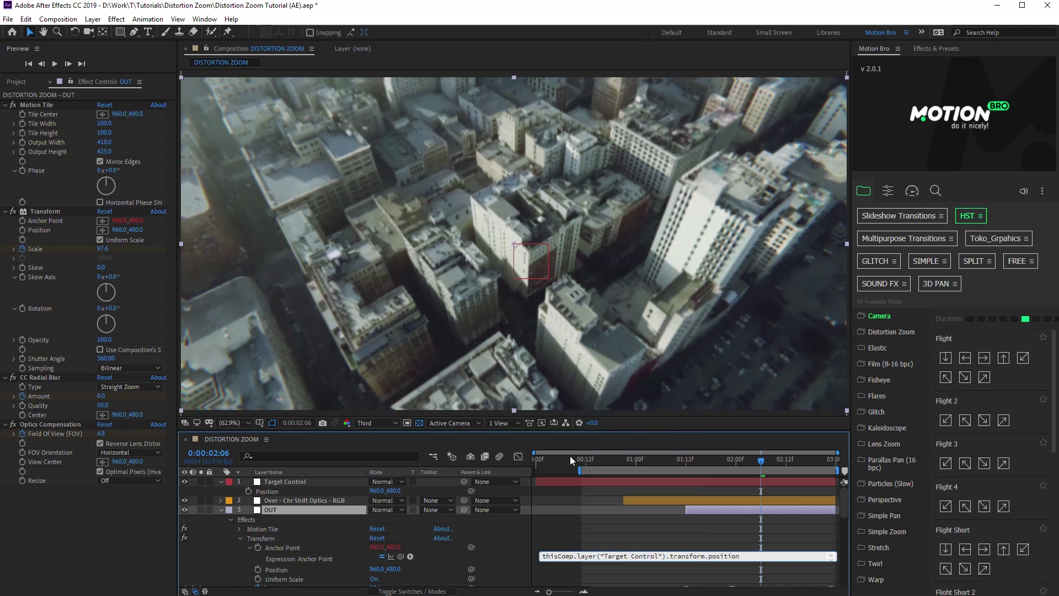
left_click(257, 569, "alt")
right_click(571, 577)
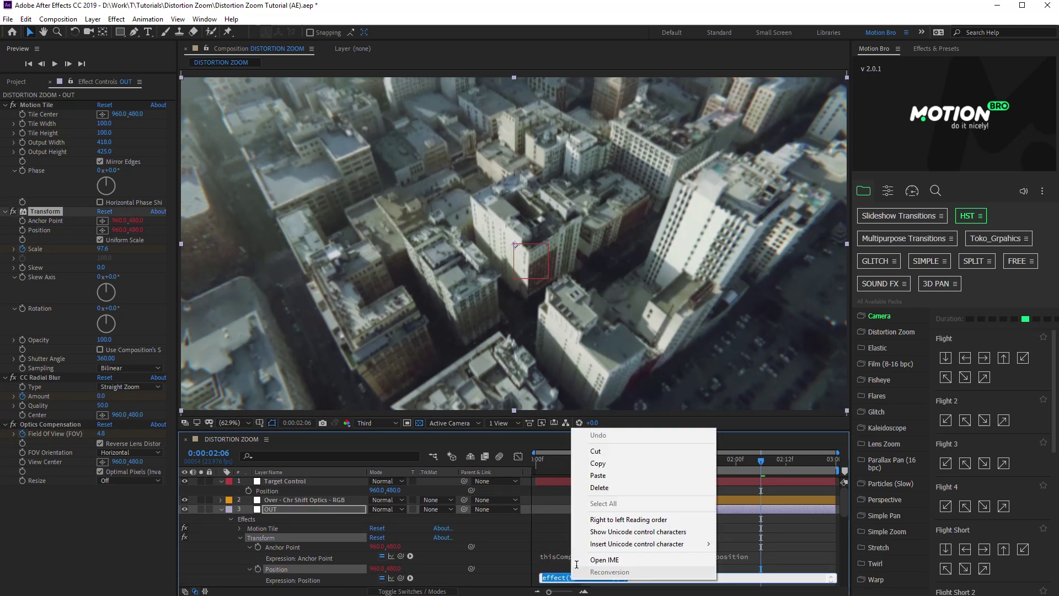
left_click(597, 475)
- Paste the Target Control expression into OUT's radial blur center and optics view center
scroll(481, 535, "down", 5)
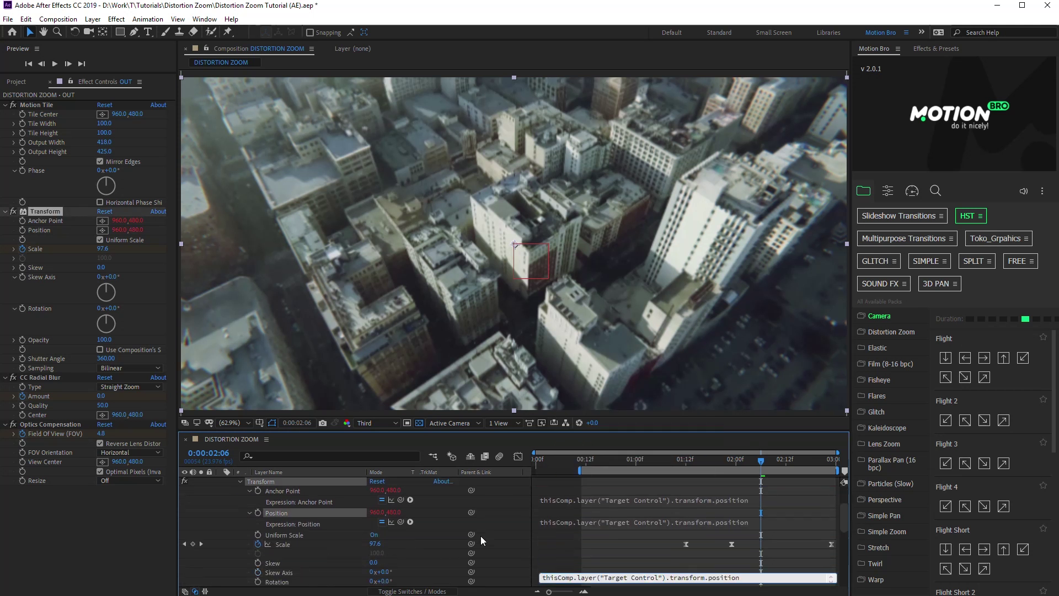
scroll(481, 535, "down", 3)
left_click(258, 553, "alt")
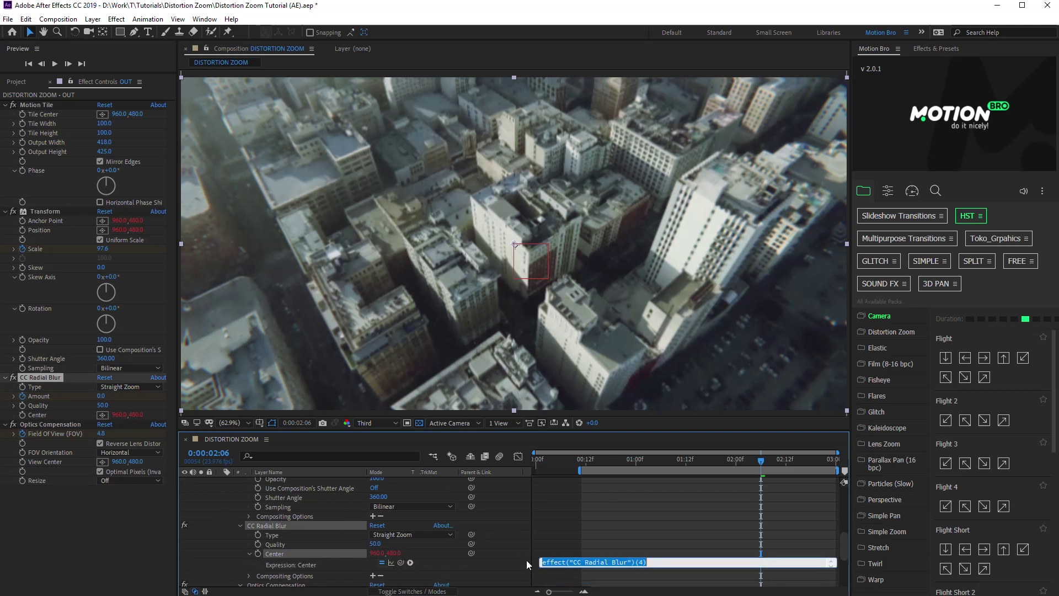
right_click(552, 562)
left_click(585, 453)
scroll(534, 510, "down", 3)
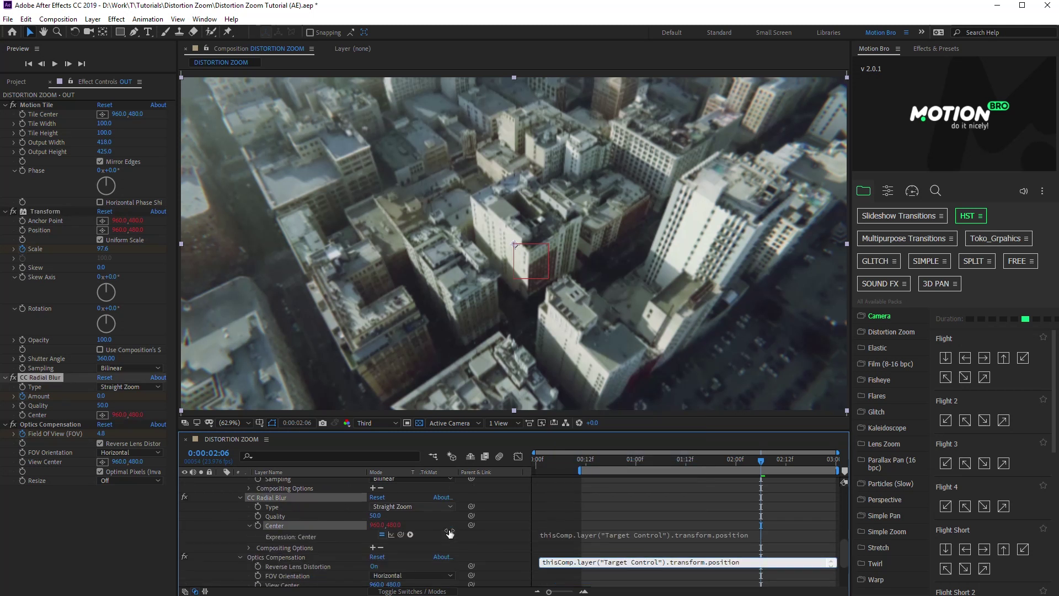
scroll(442, 531, "down", 3)
left_click(259, 555, "alt")
right_click(577, 565)
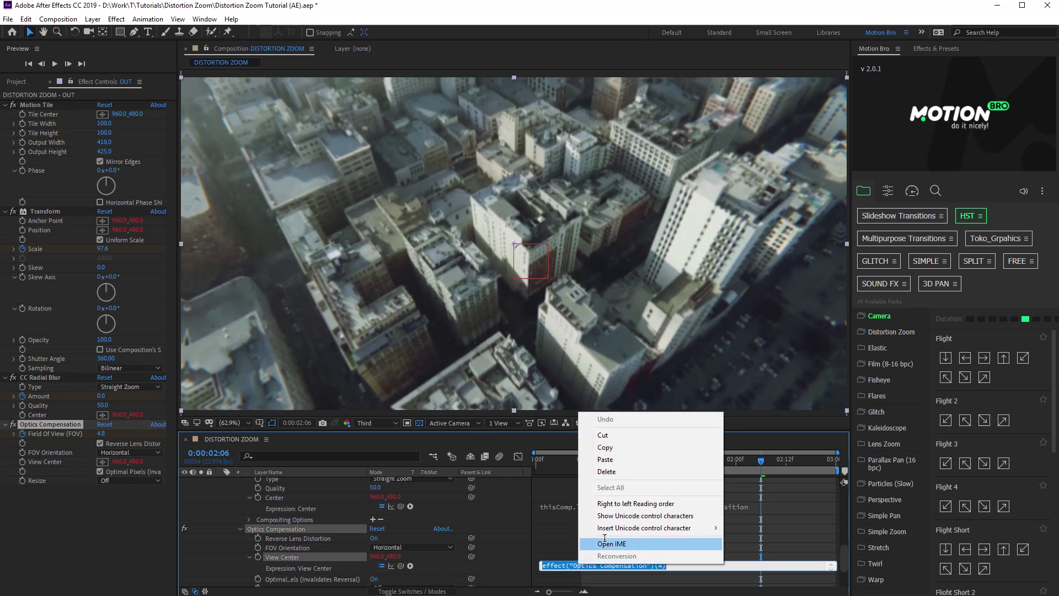
left_click(596, 460)
scroll(471, 528, "down", 3)
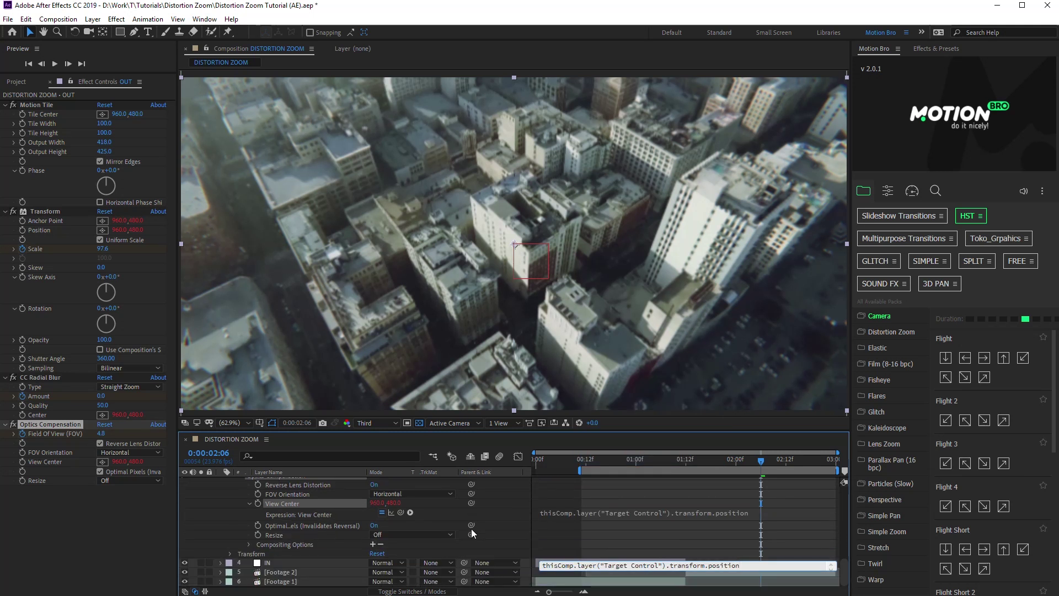
- Paste the Target Control expression into IN's Anchor Point, Position and optics view center
left_click(273, 561)
left_click(22, 114, "alt")
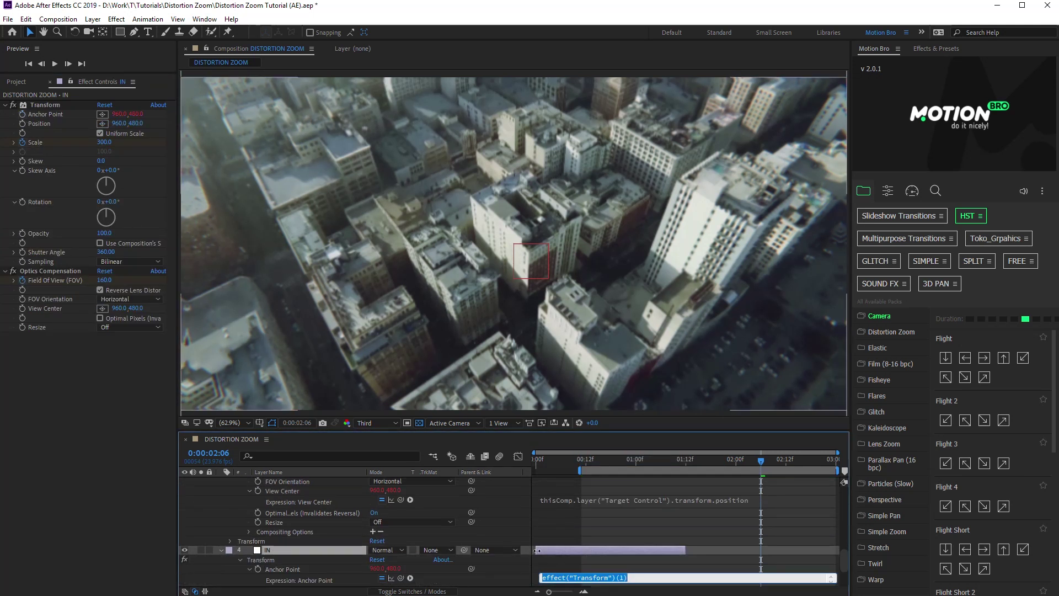
right_click(561, 574)
left_click(587, 469)
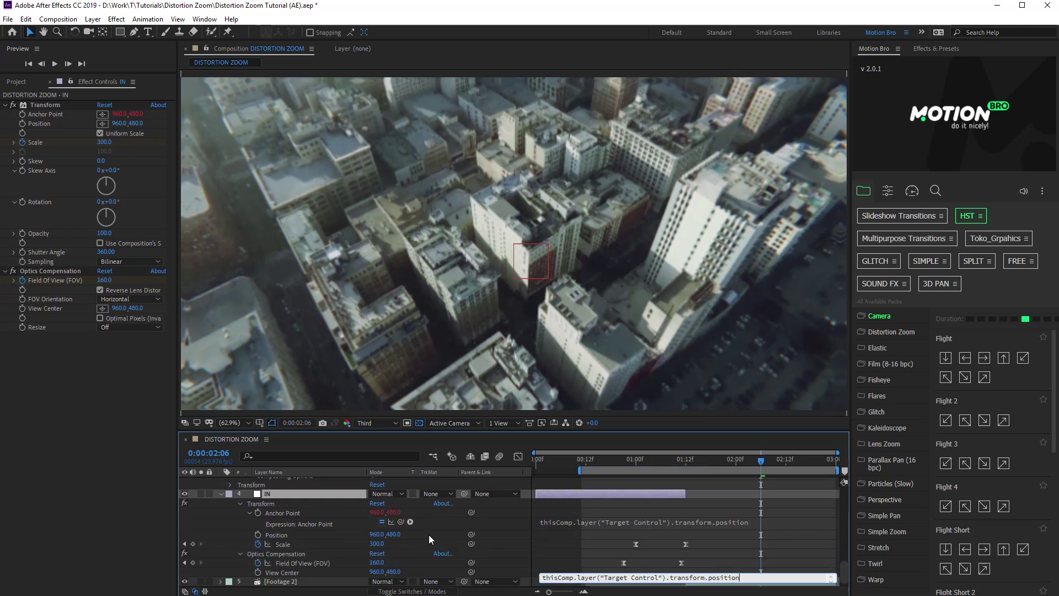
left_click(257, 535, "alt")
right_click(548, 544)
left_click(557, 445)
left_click(257, 563, "alt")
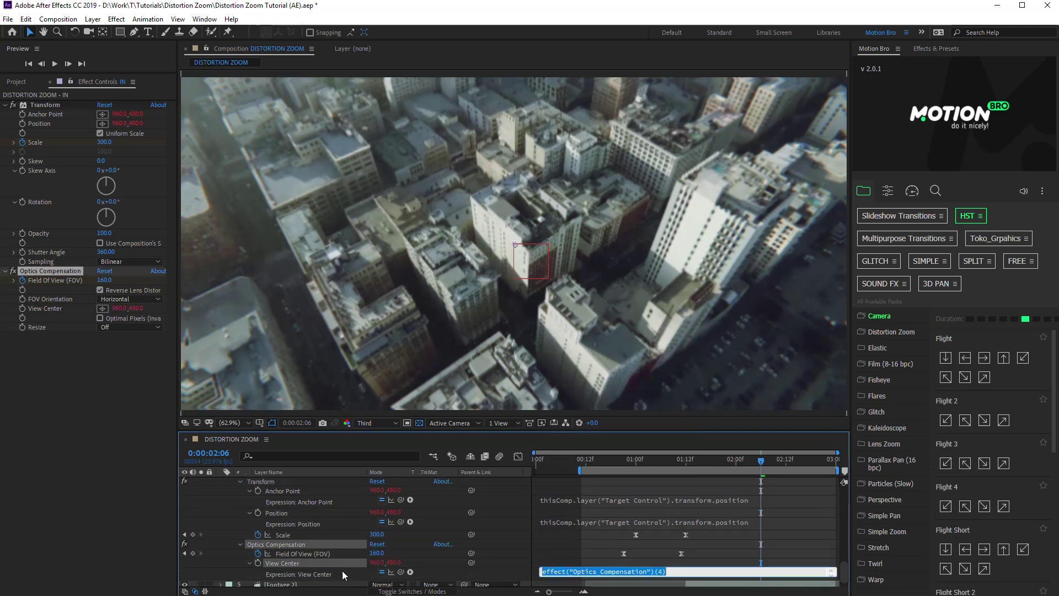
right_click(569, 572)
left_click(590, 480)
left_click(491, 558)
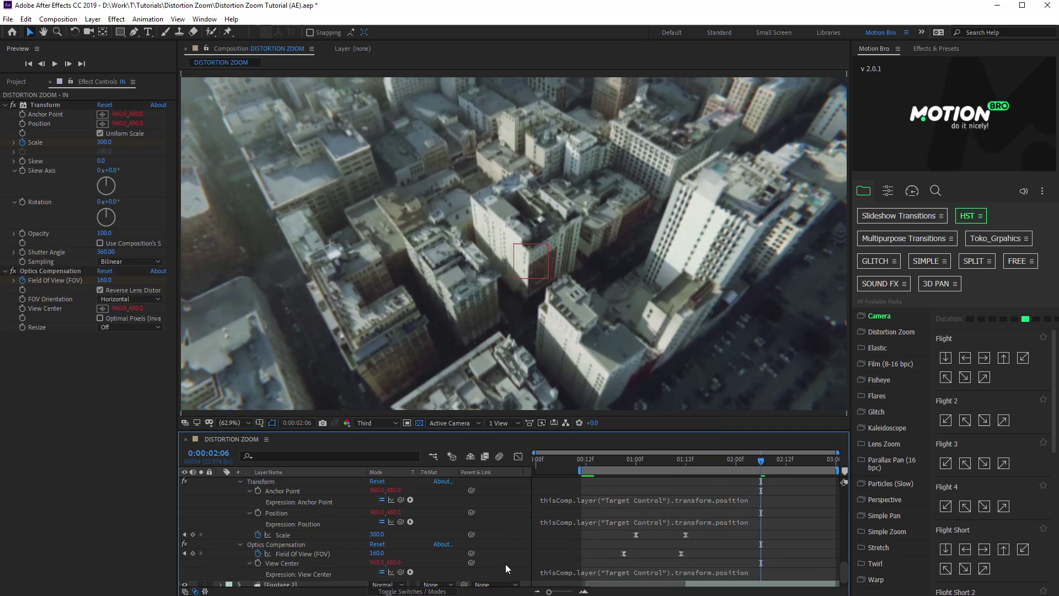
scroll(256, 524, "up", 5)
scroll(256, 524, "up", 5)
left_click(220, 511)
- At mid-transition, drag the Target Control null lower in the viewer and preview the re-centred zoom
left_click(322, 568)
left_click_drag(602, 465, 656, 465)
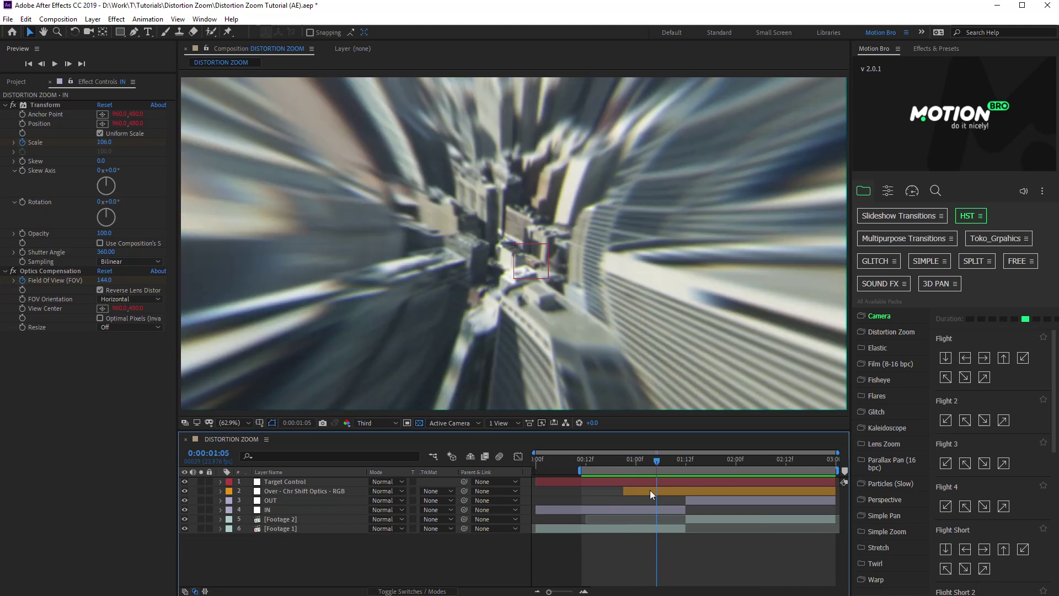
left_click(650, 485)
mouse_move(521, 264)
left_mouse_down()
mouse_move(452, 363)
mouse_move(349, 257)
left_mouse_up()
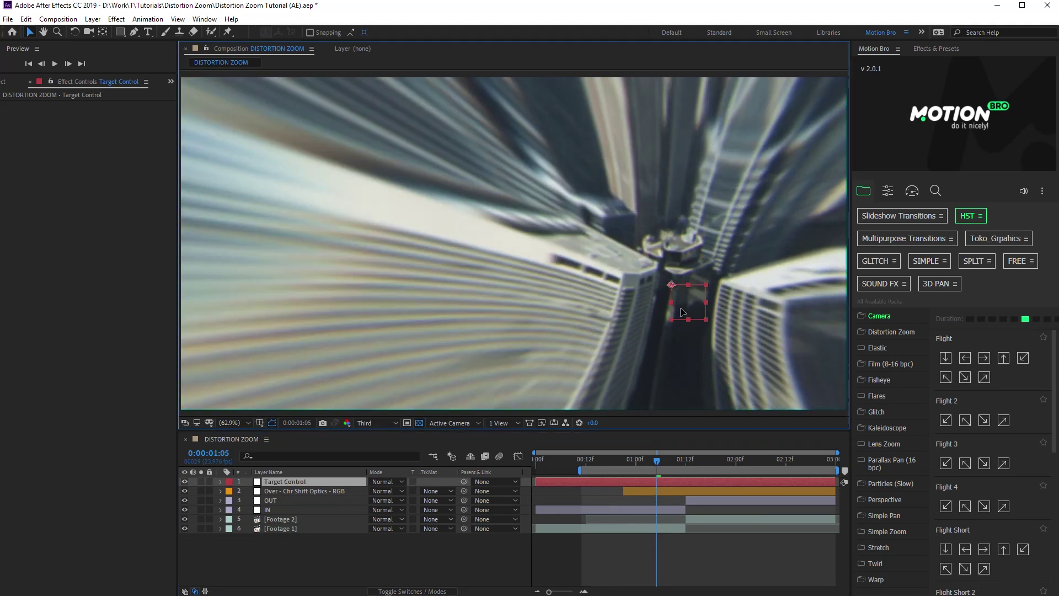
key("space")
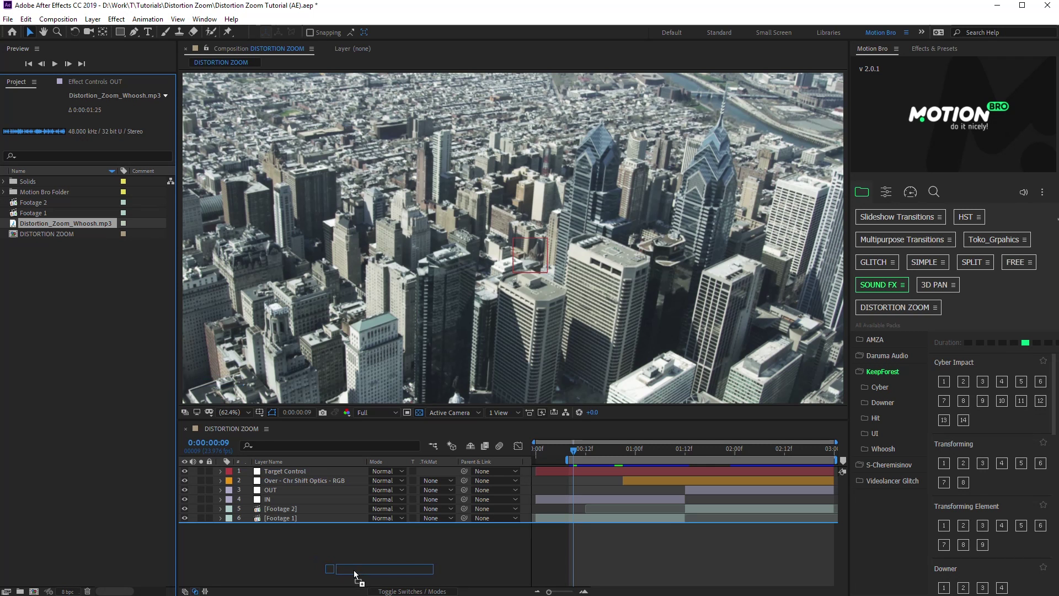
- Add Distortion_Zoom_Whoosh.mp3 to the timeline and slide it later to match the transition
left_click_drag(354, 573, 318, 558)
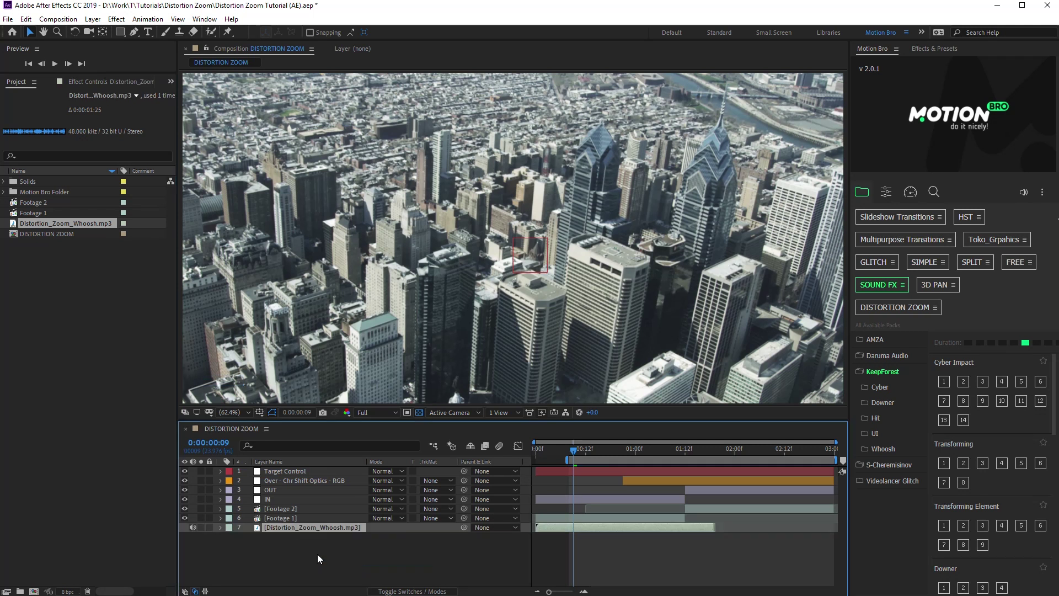
left_click(230, 537)
left_click(240, 556)
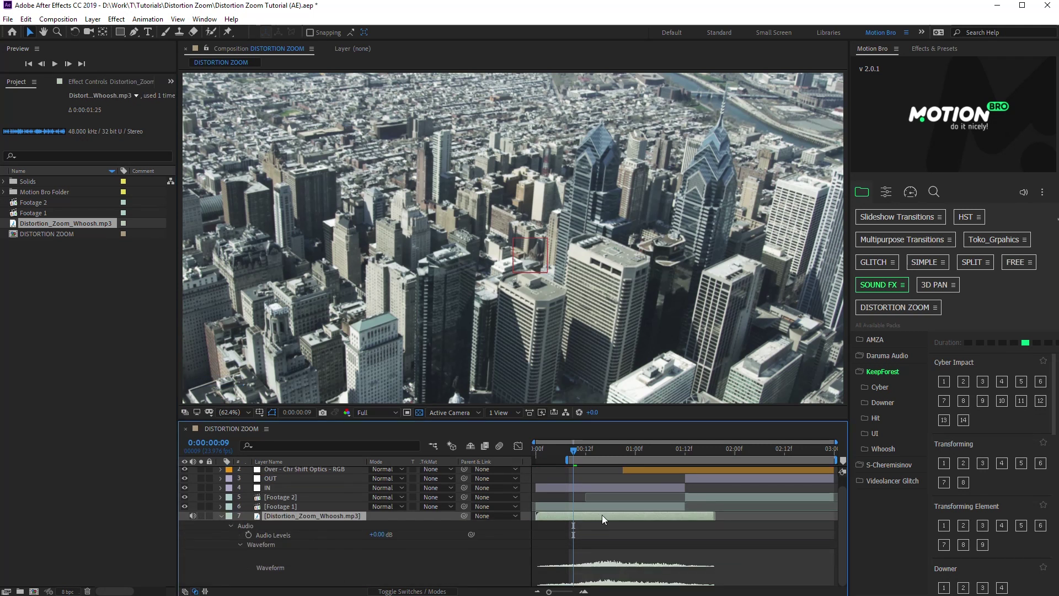
left_click_drag(603, 519, 681, 518)
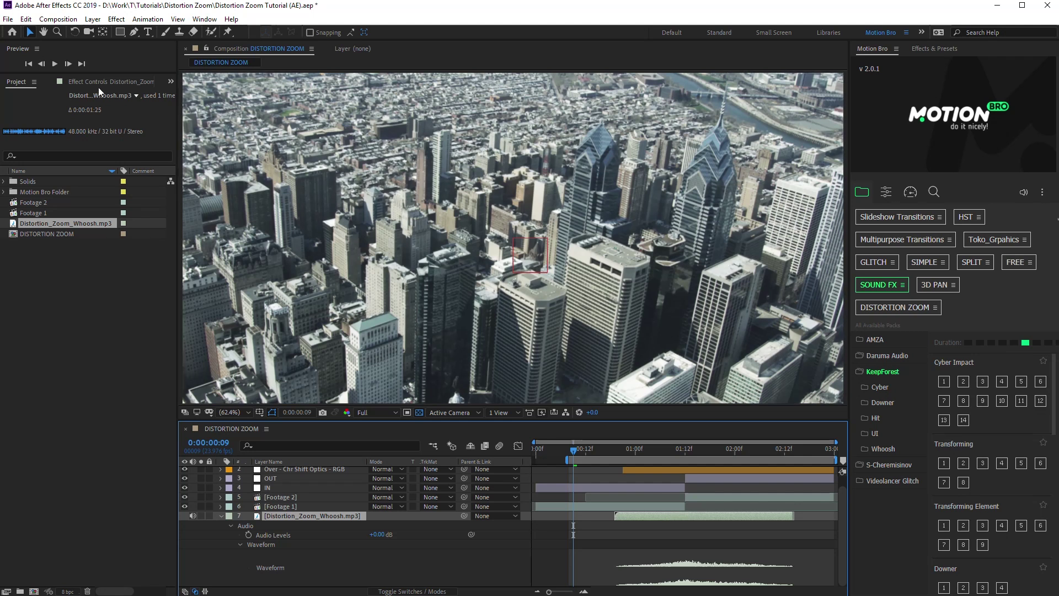
left_click(55, 64)
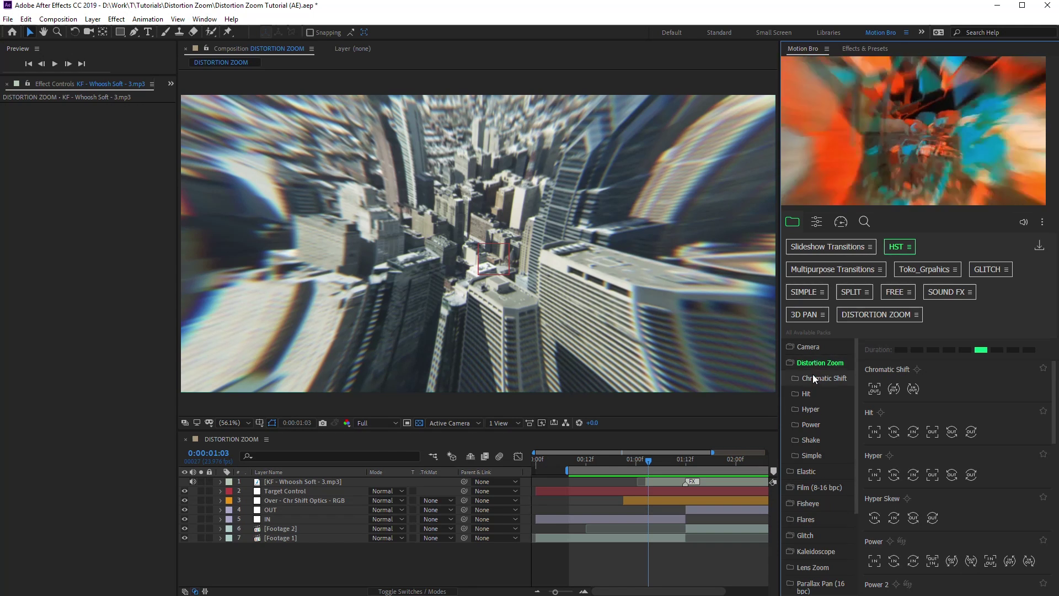
- In Motion Bro, open the Distortion Zoom pack and expand its Power preset category
left_click(813, 567)
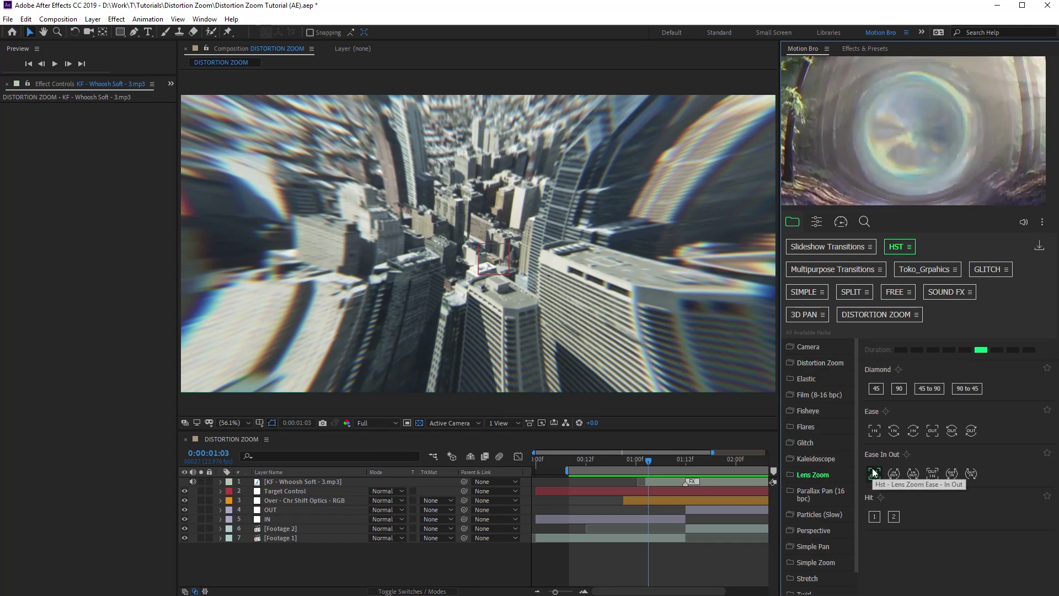
left_click(877, 314)
left_click(809, 396)
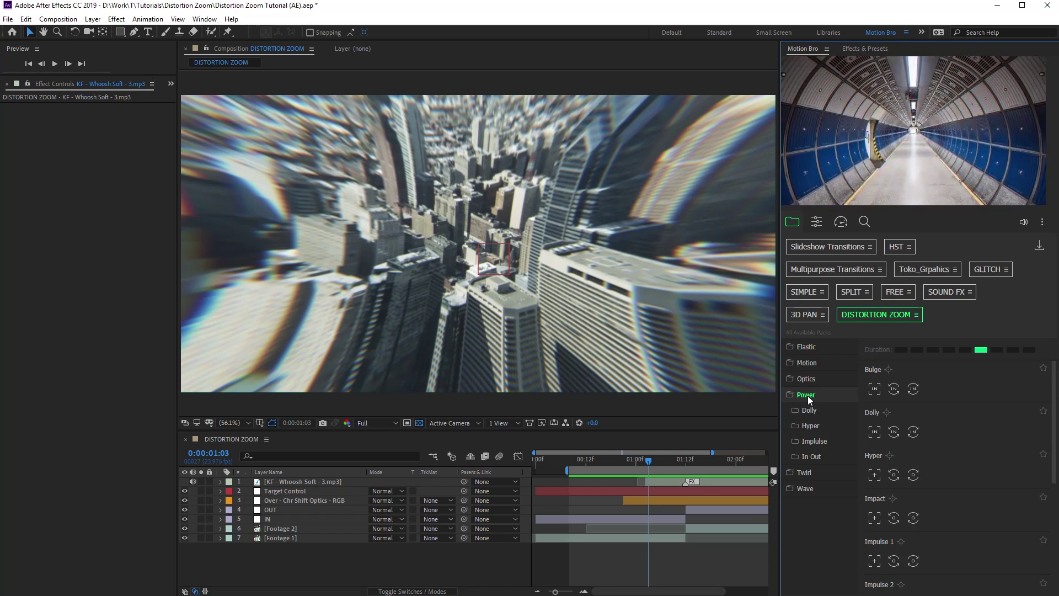